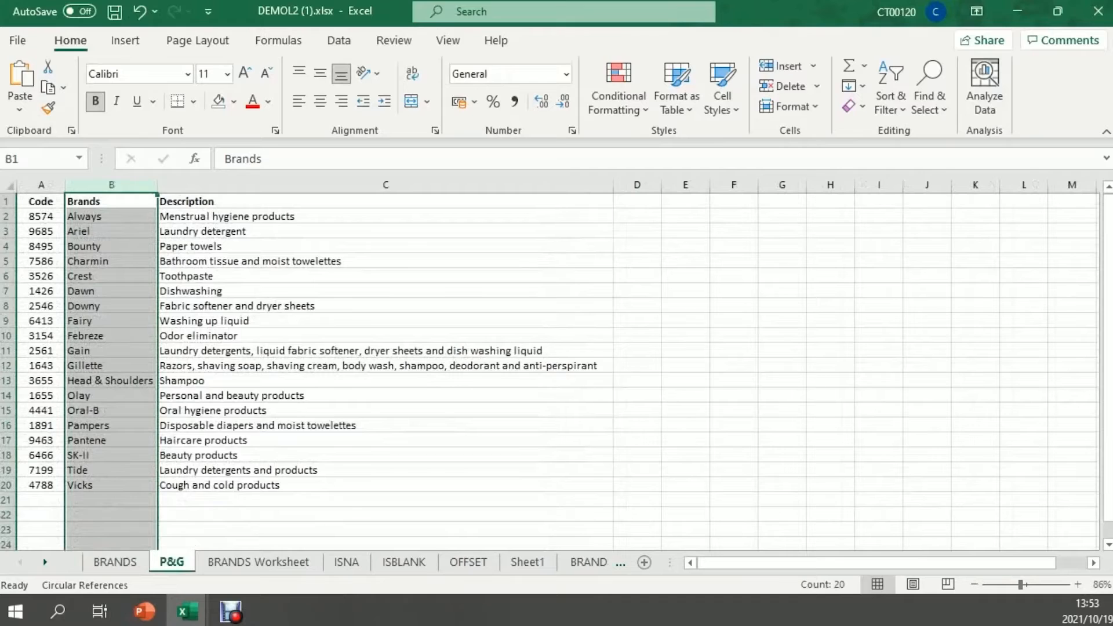
{"action": "left_click", "coordinate": [41, 185]}
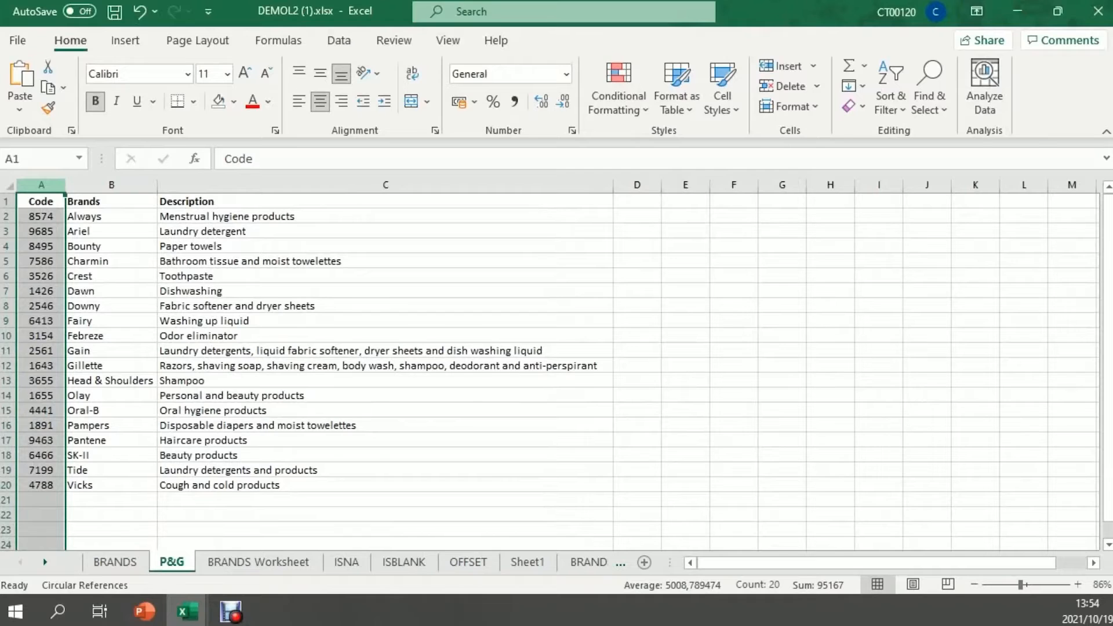
{"action": "left_click", "coordinate": [112, 185]}
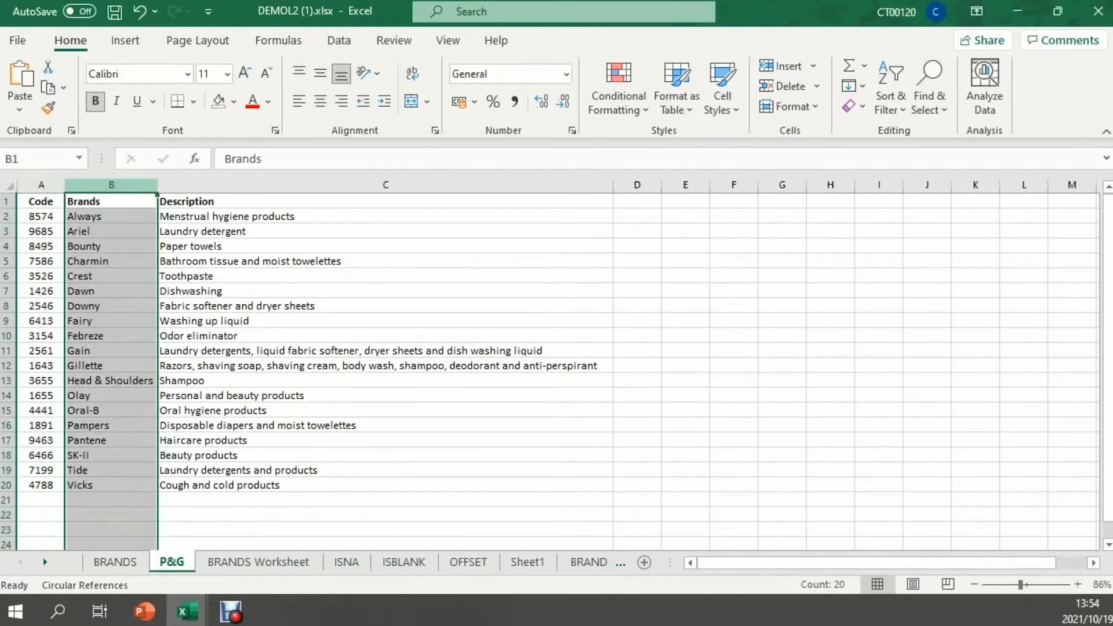
{"action": "left_click", "coordinate": [385, 184]}
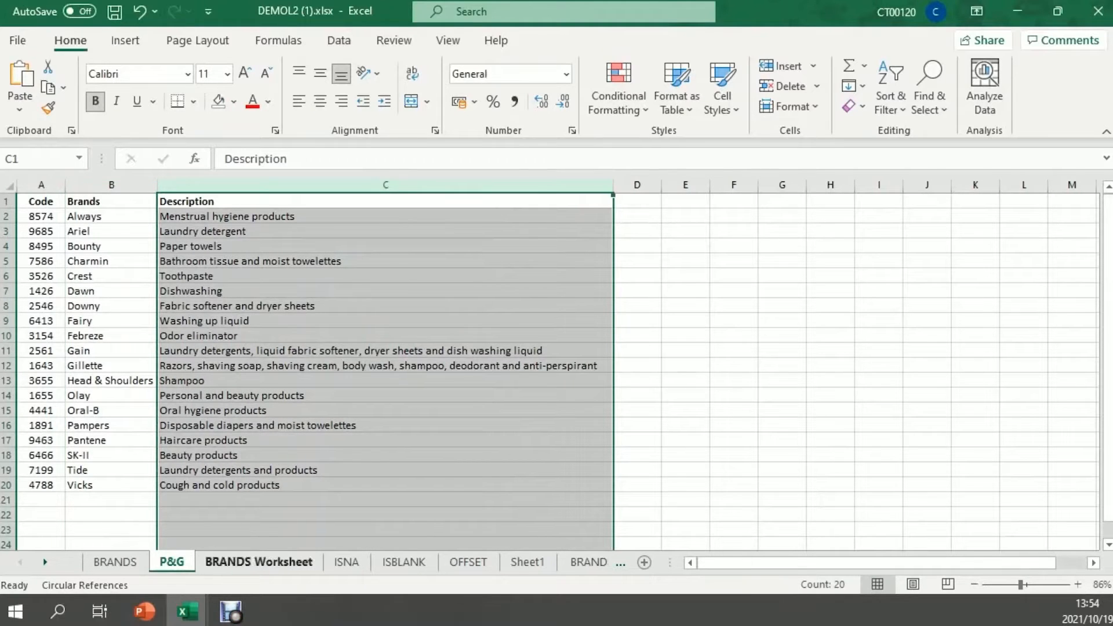
On the BRANDS Worksheet sheet, add the header COMPANY in E1 and auto-fit the column's width
{"action": "left_click", "coordinate": [258, 562]}
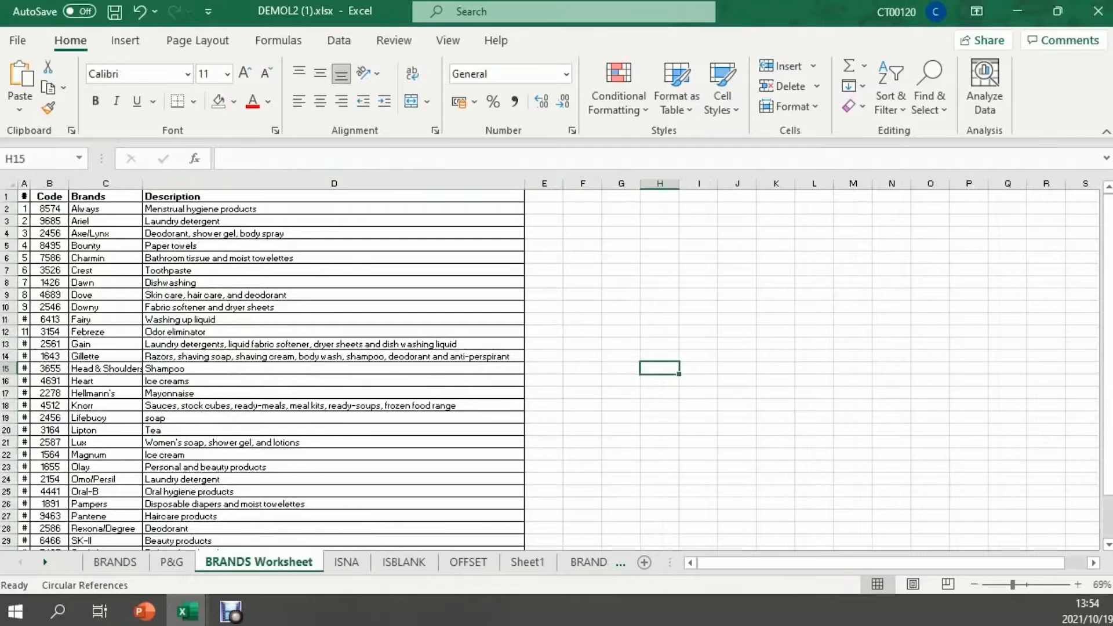
{"action": "double_click", "coordinate": [544, 196]}
{"action": "type", "text": "COMPANY"}
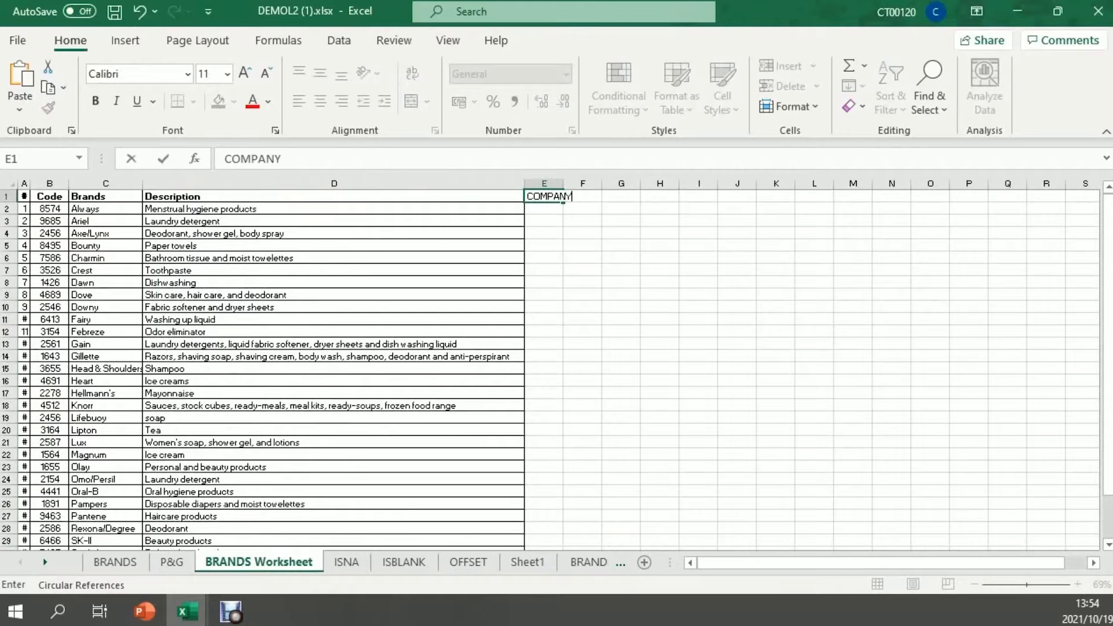
{"action": "left_click", "coordinate": [583, 221]}
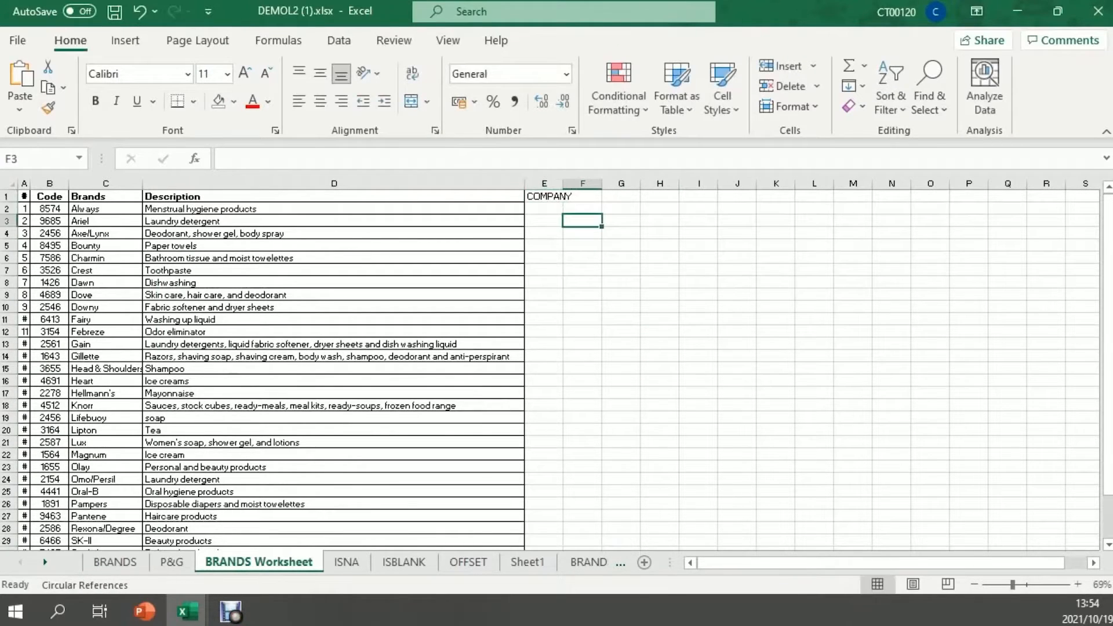
{"action": "double_click", "coordinate": [562, 183]}
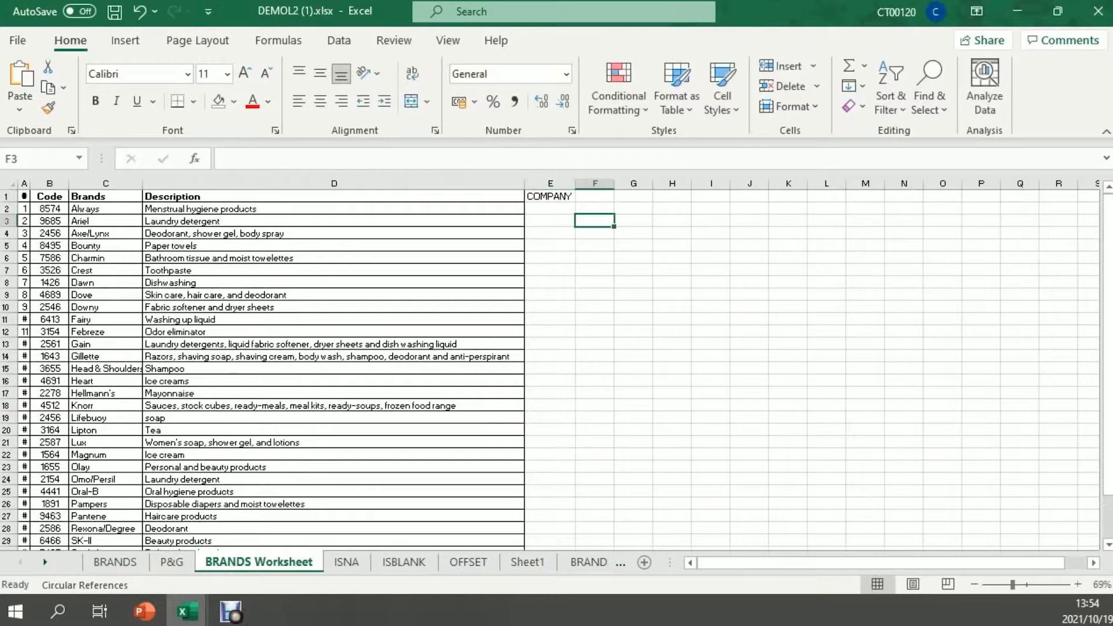
In E2, look up the code from the P&G sheet with =VLOOKUP(B2;'P&G'!A:B;2;FALSE)
{"action": "left_click", "coordinate": [550, 209]}
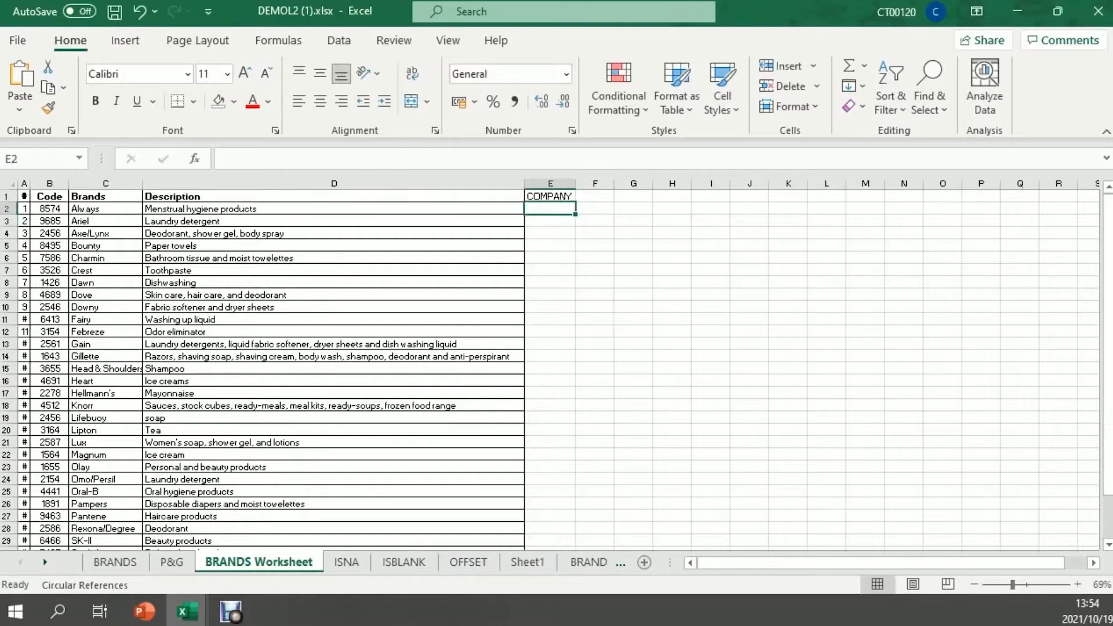
{"action": "key", "text": "F2"}
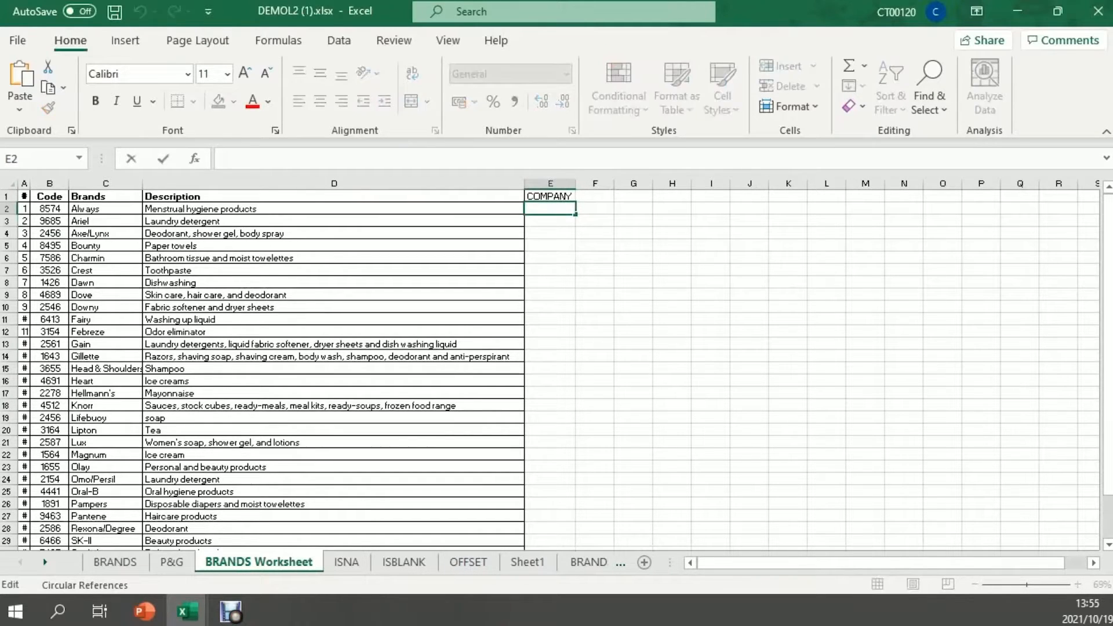
{"action": "type", "text": "="}
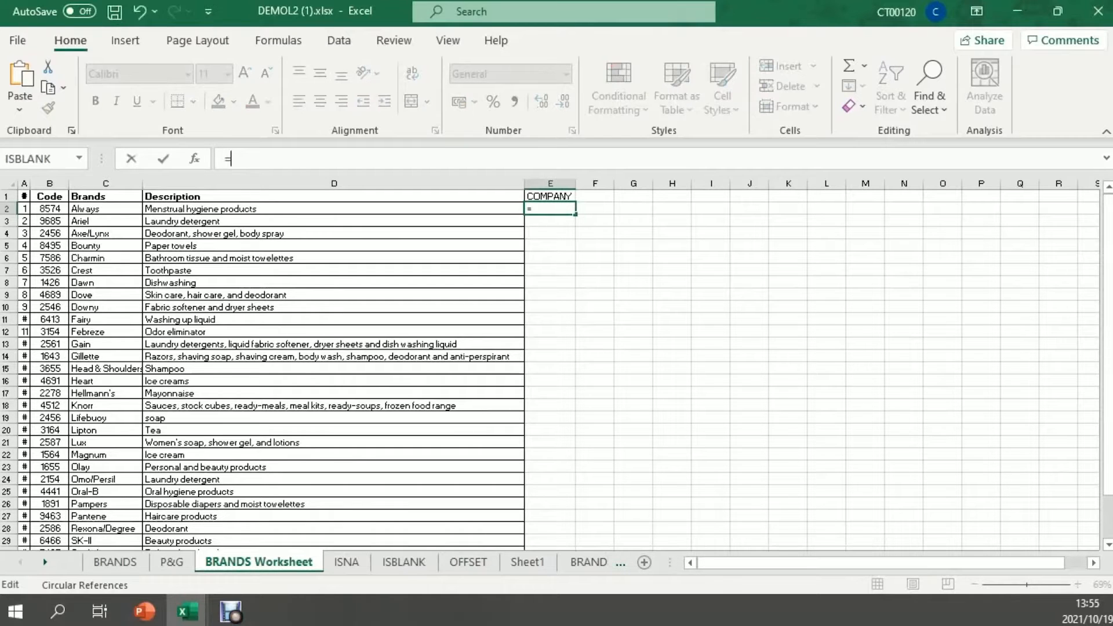
{"action": "type", "text": "VLOOKUP(B2;'P&G'!A:B;2;FALSE)"}
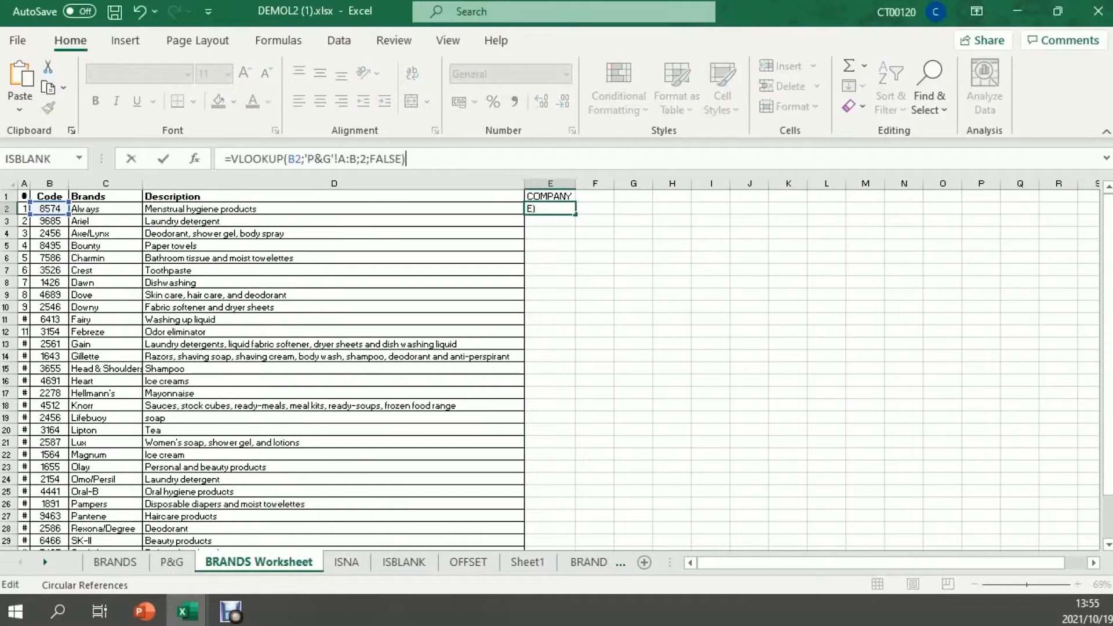
{"action": "key", "text": "Return"}
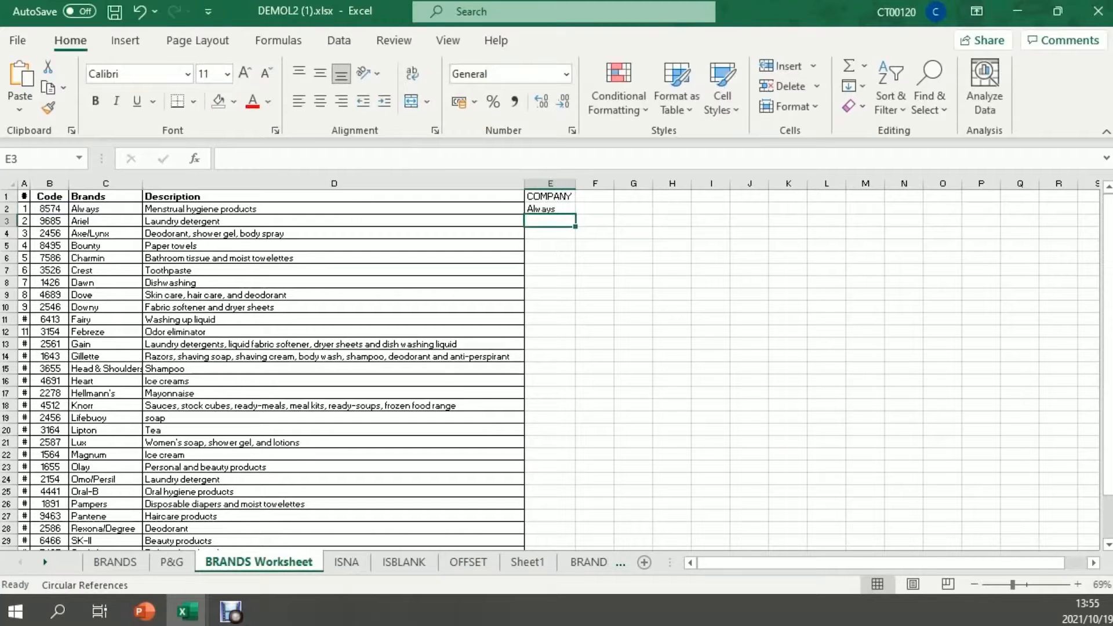
Fill the VLOOKUP formula from E2 down to E33 and auto-fit the width of column E
{"action": "left_click", "coordinate": [549, 208]}
{"action": "left_click_drag", "start_coordinate": [575, 214], "coordinate": [575, 531]}
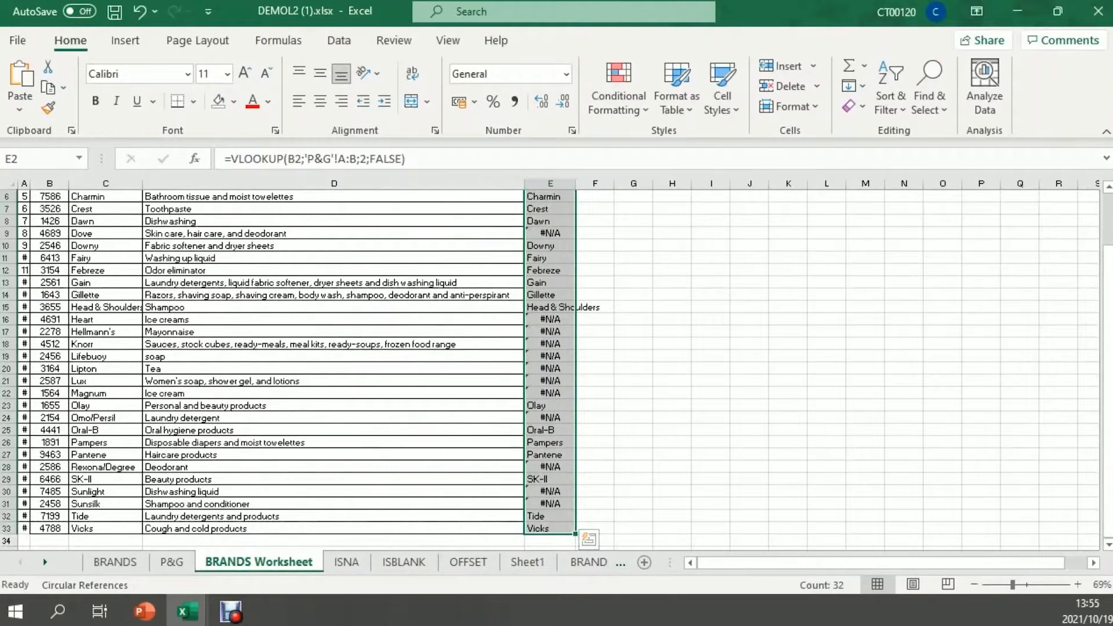
{"action": "scroll", "coordinate": [549, 370], "scroll_direction": "up", "scroll_amount": 1}
{"action": "double_click", "coordinate": [575, 184]}
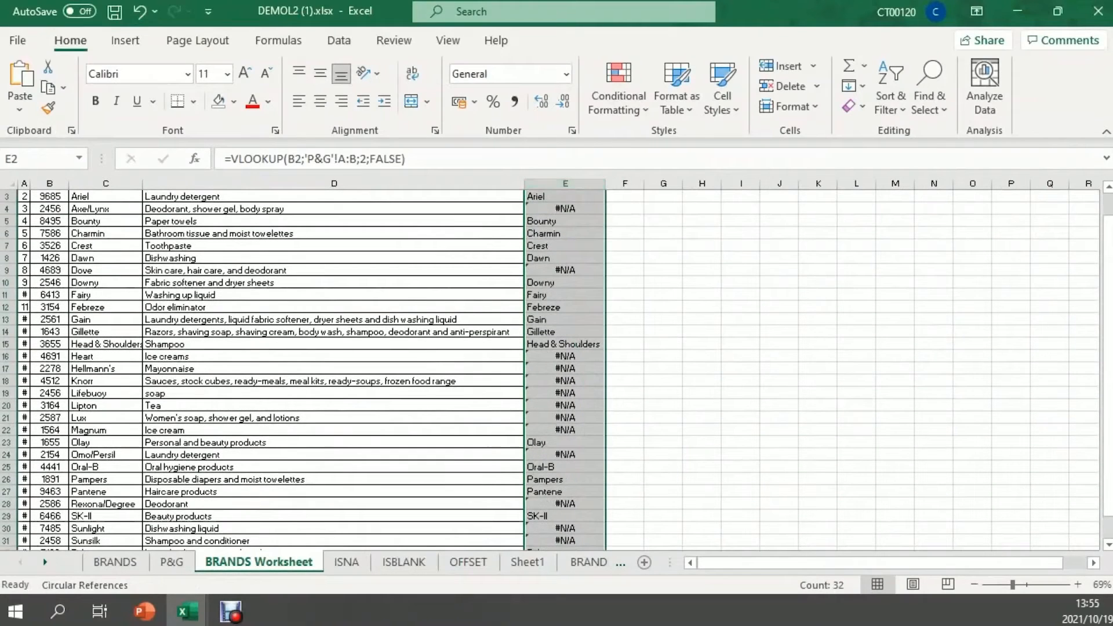
Apply a yellow fill to the #N/A cells E4, E9, E16:E22 and E24
{"action": "left_click", "coordinate": [565, 208]}
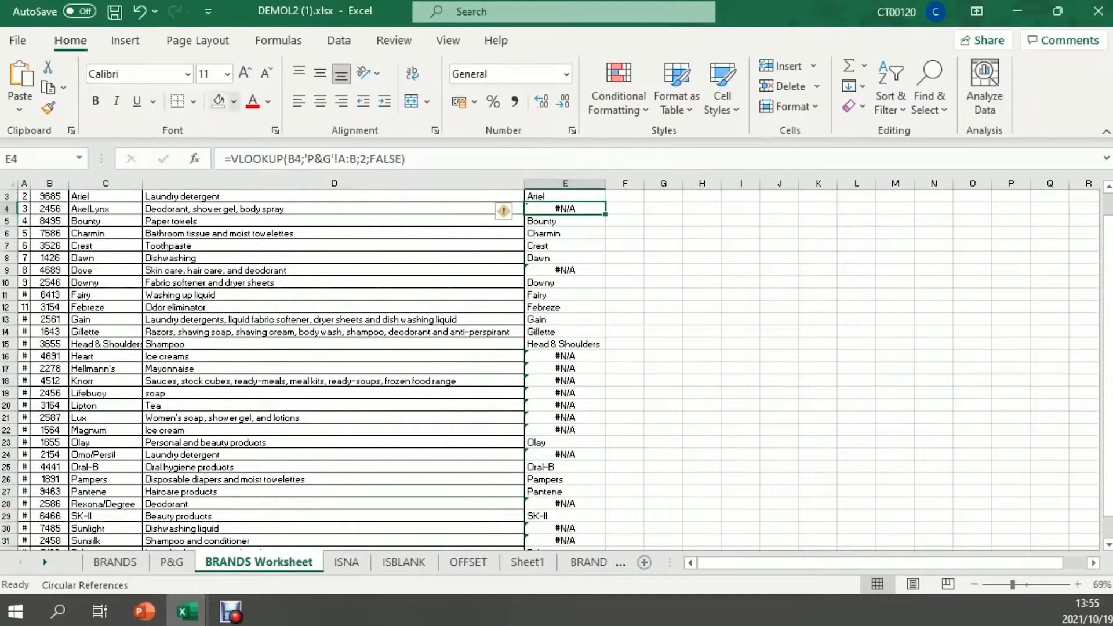
{"action": "left_click", "coordinate": [234, 101]}
{"action": "left_click", "coordinate": [263, 266]}
{"action": "left_click", "coordinate": [565, 270]}
{"action": "left_click", "coordinate": [218, 102]}
{"action": "left_click_drag", "start_coordinate": [565, 356], "coordinate": [565, 431]}
{"action": "left_click", "coordinate": [218, 101]}
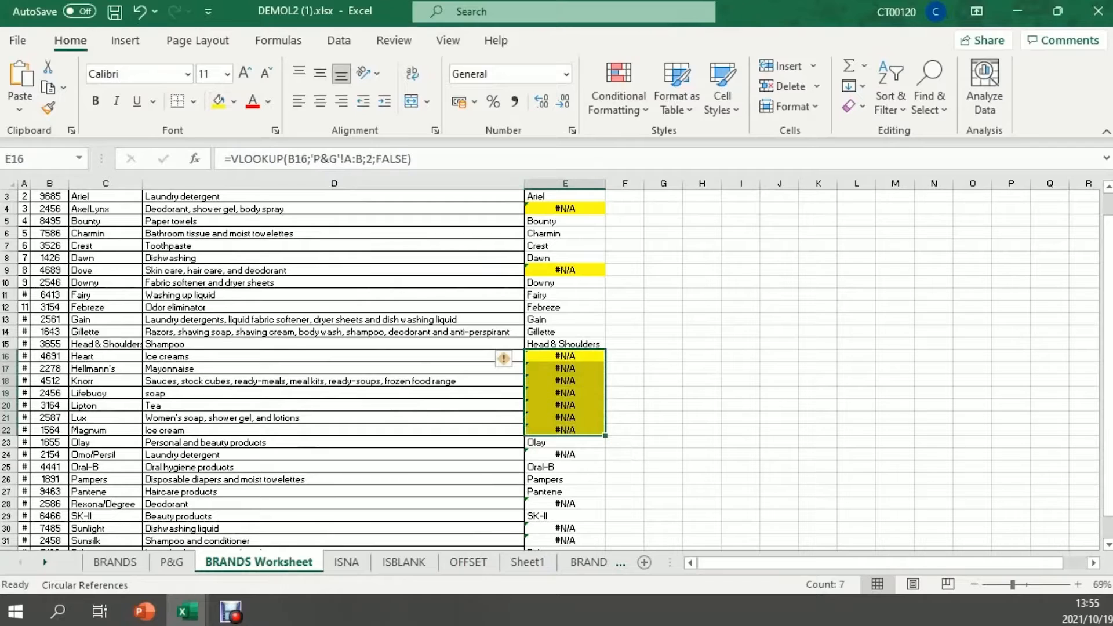
{"action": "left_click", "coordinate": [49, 357]}
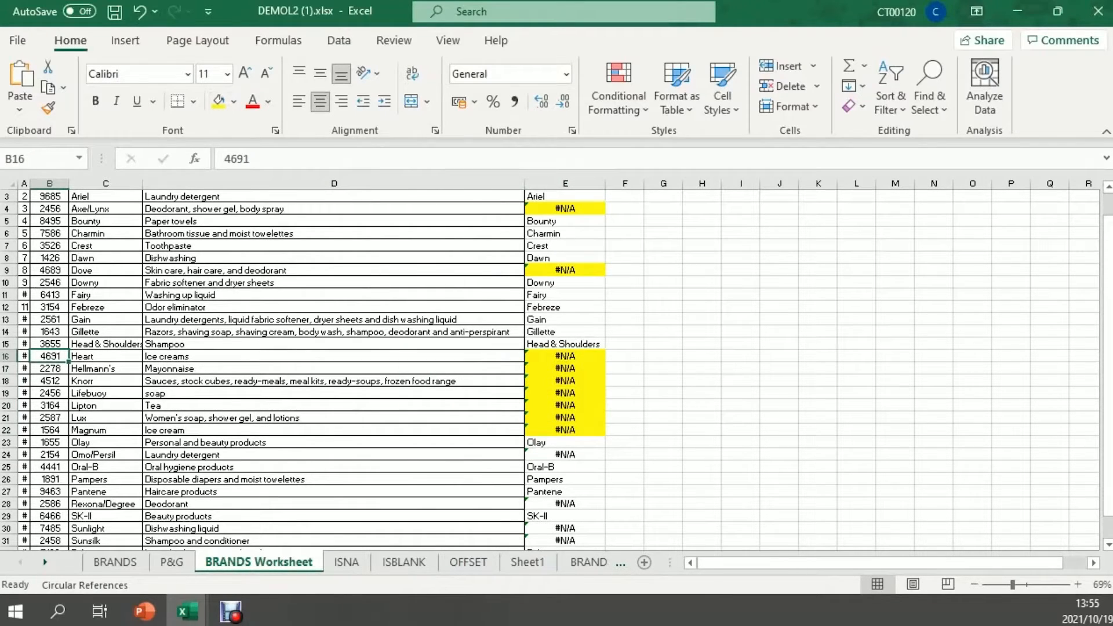
{"action": "scroll", "coordinate": [557, 371], "scroll_direction": "up", "scroll_amount": 1}
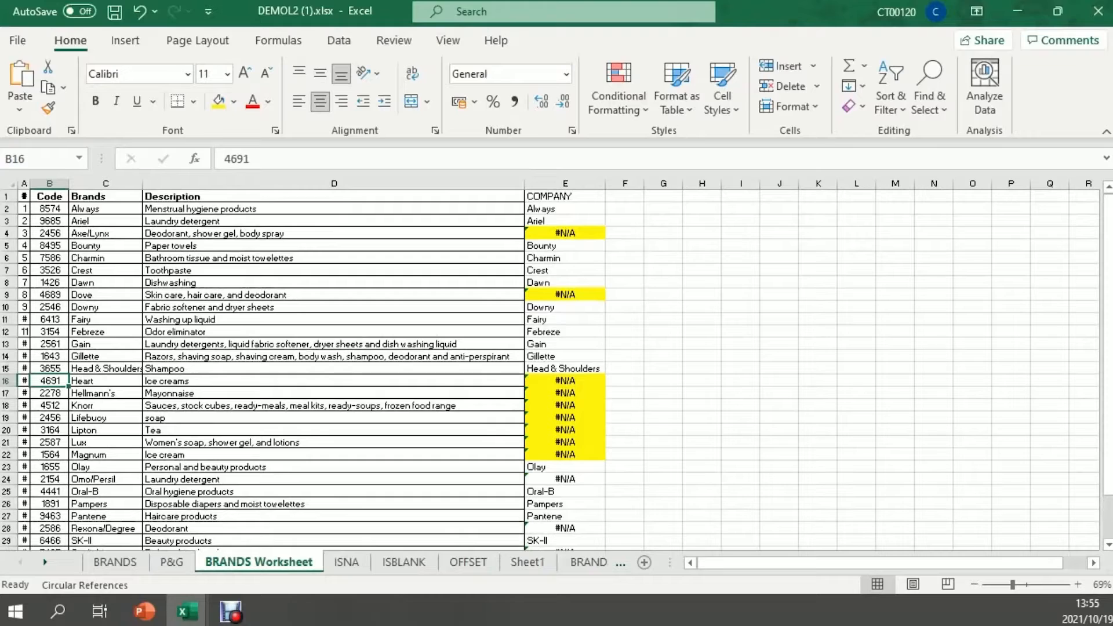
{"action": "left_click", "coordinate": [565, 479]}
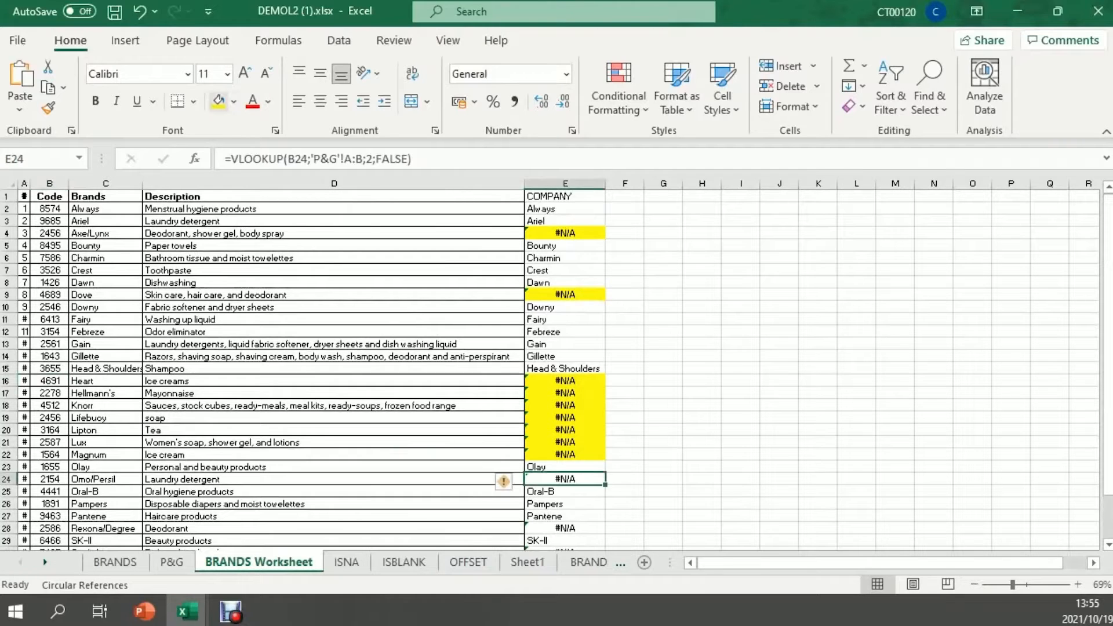
{"action": "left_click", "coordinate": [219, 101]}
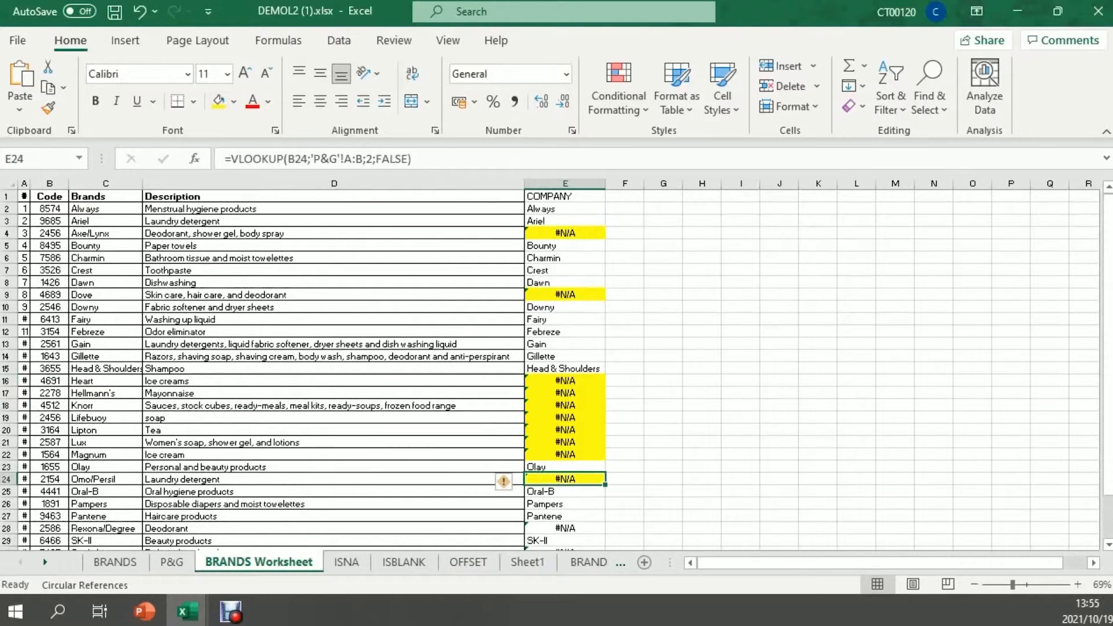
Add the header ERROR in F1, beside the COMPANY column
{"action": "left_click", "coordinate": [624, 197]}
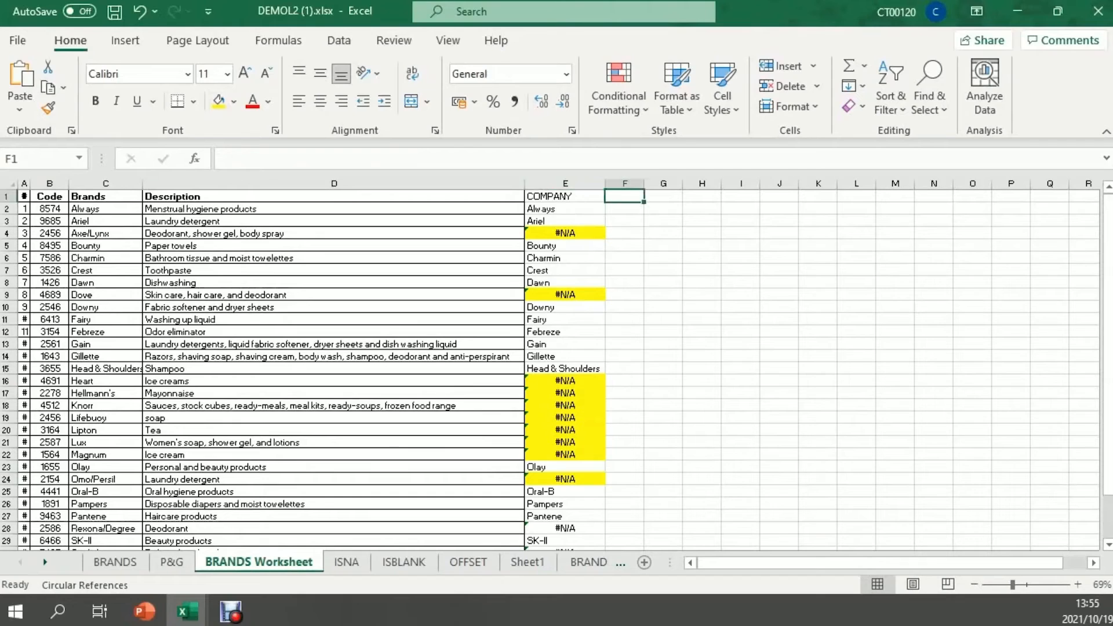
{"action": "type", "text": "ERROR"}
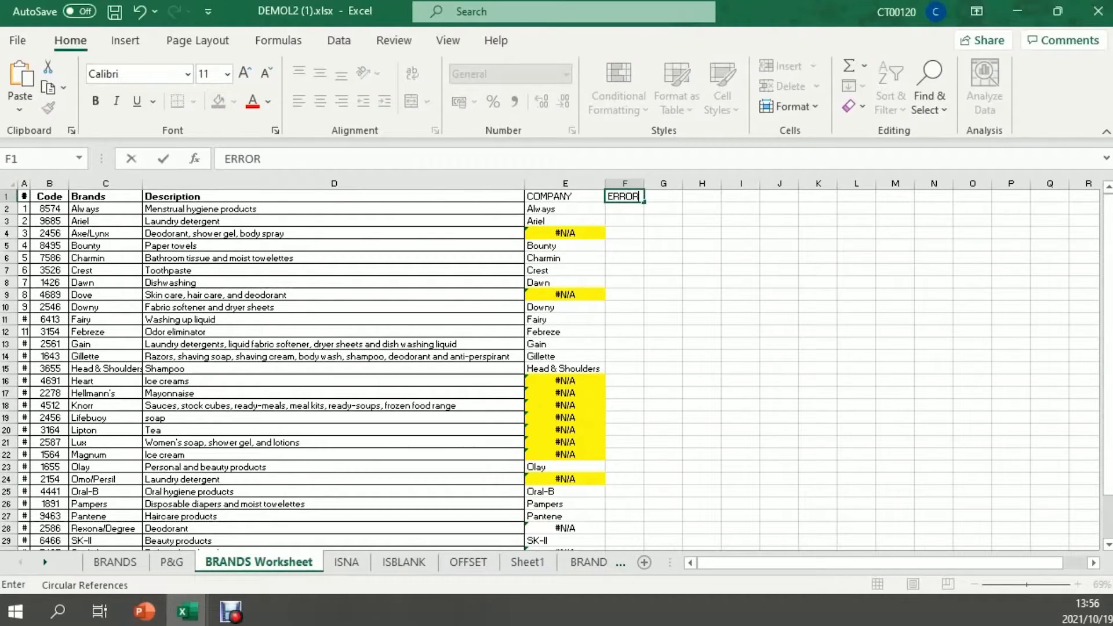
{"action": "left_click", "coordinate": [624, 232]}
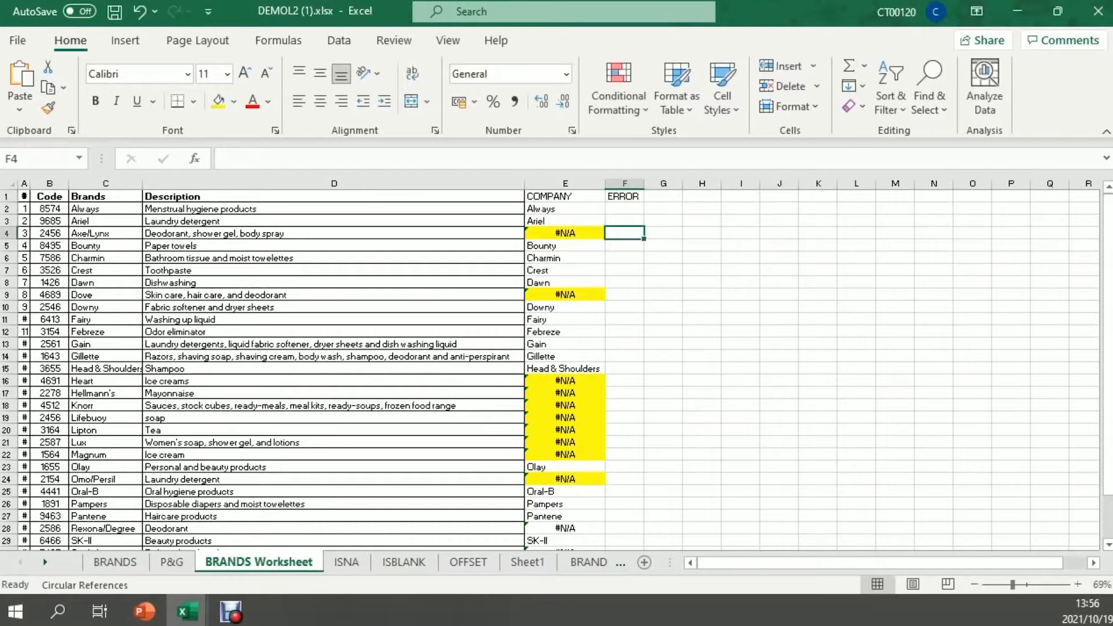
Enter the error-flagging formula =IF(ISERROR(E4);"ERROR";"") in F4
{"action": "type", "text": "=IF"}
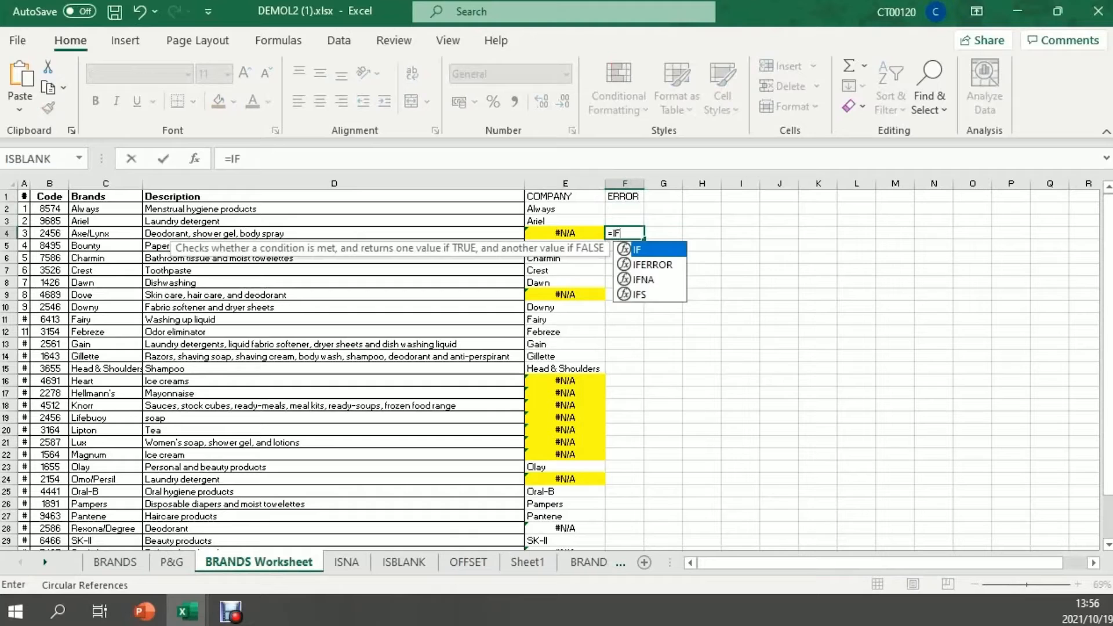
{"action": "type", "text": "(ISE"}
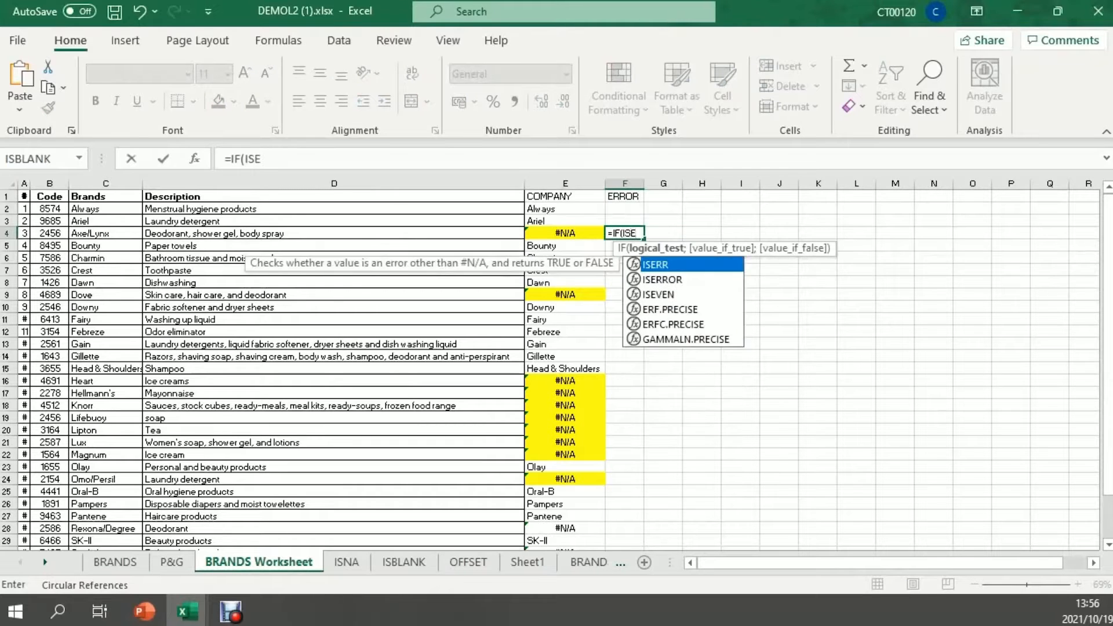
{"action": "key", "text": "Down"}
{"action": "key", "text": "Tab"}
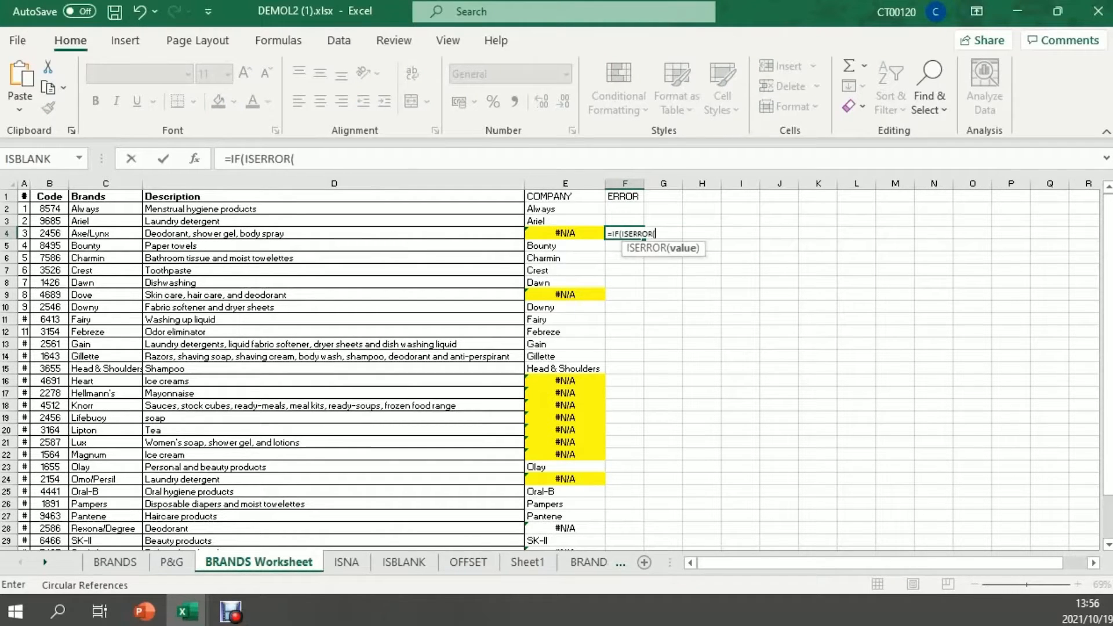
{"action": "key", "text": "Left"}
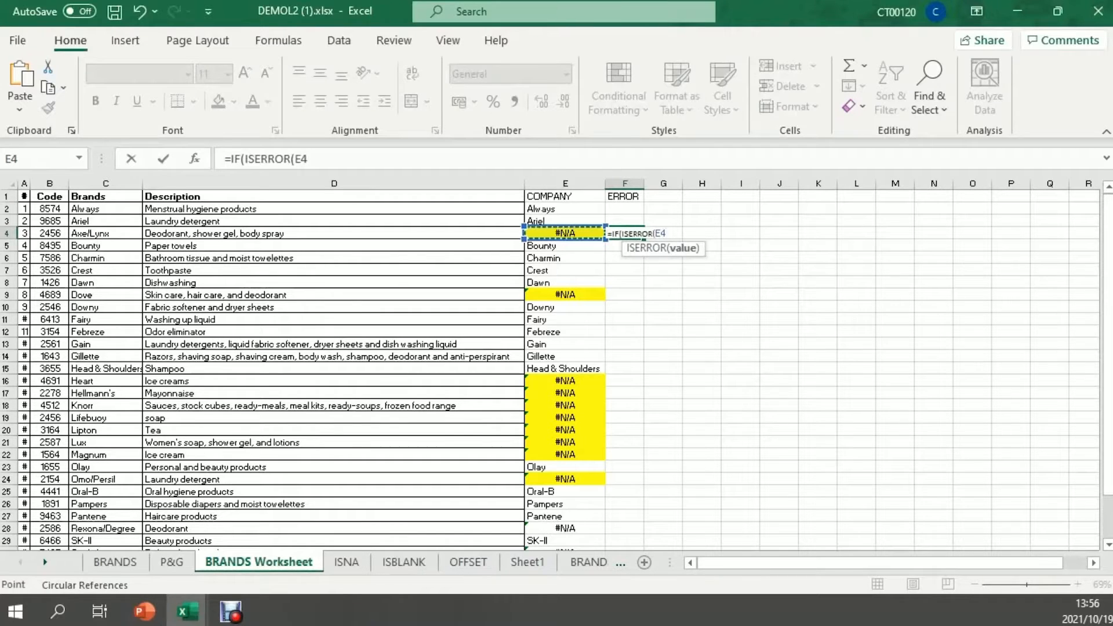
{"action": "type", "text": ");\""}
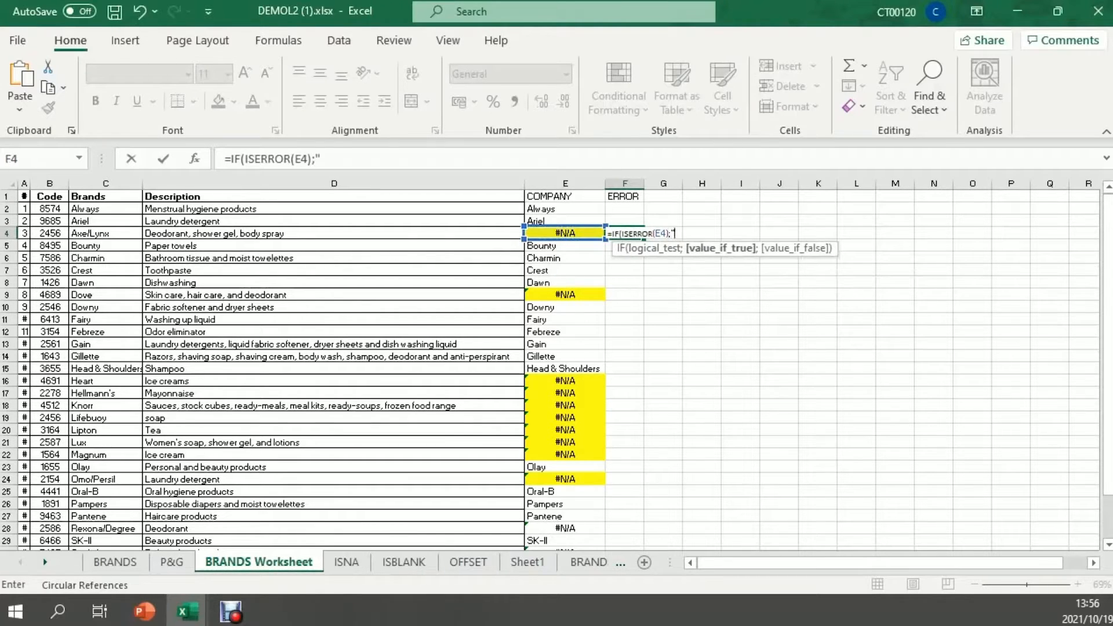
{"action": "type", "text": "ERROR\";\"\""}
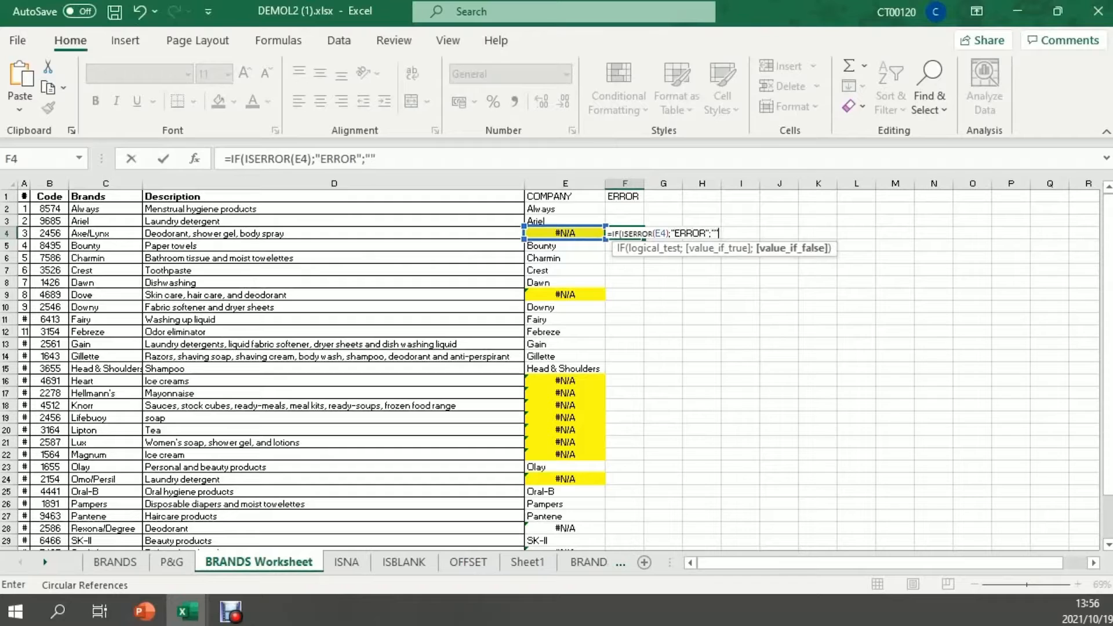
{"action": "type", "text": ")"}
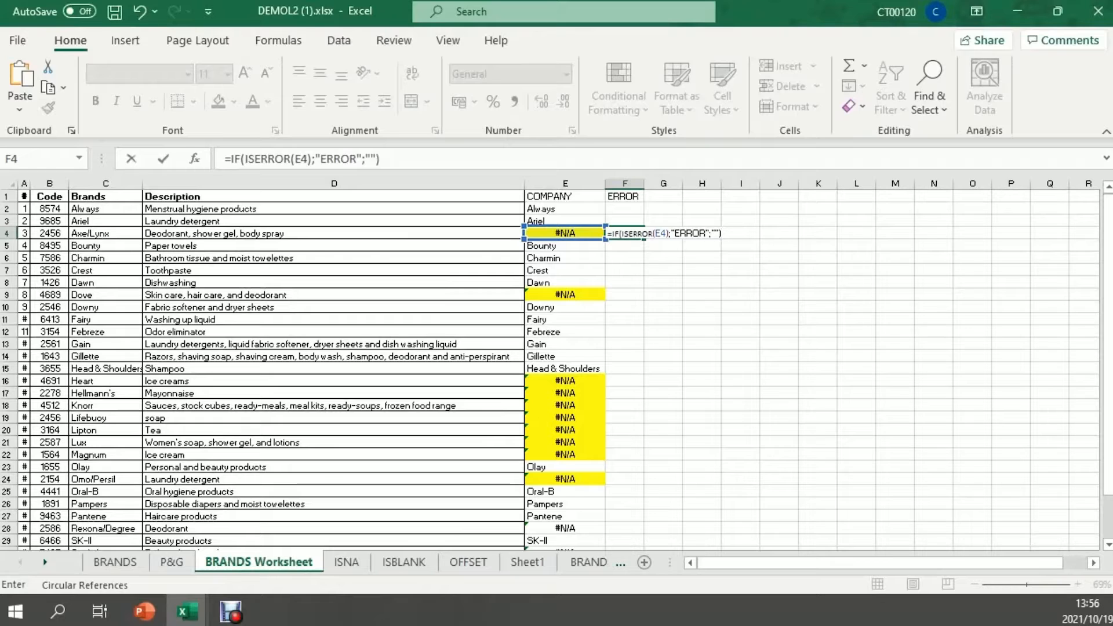
{"action": "key", "text": "Return"}
Fill the ISERROR formula from F4 down to F29
{"action": "left_click", "coordinate": [624, 233]}
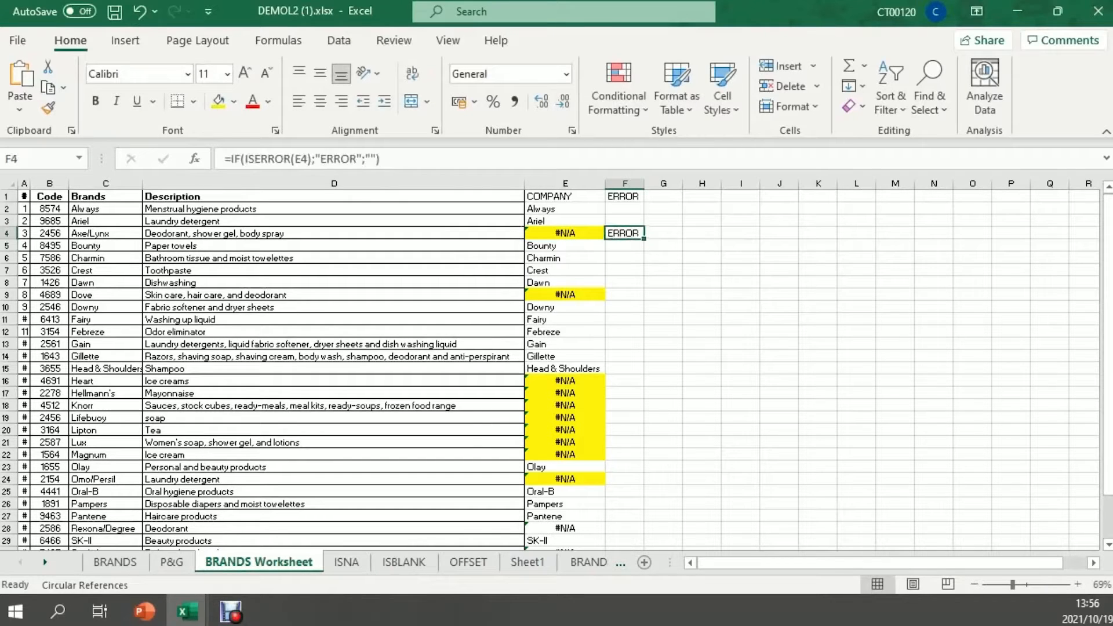
{"action": "left_click_drag", "start_coordinate": [644, 239], "coordinate": [644, 547]}
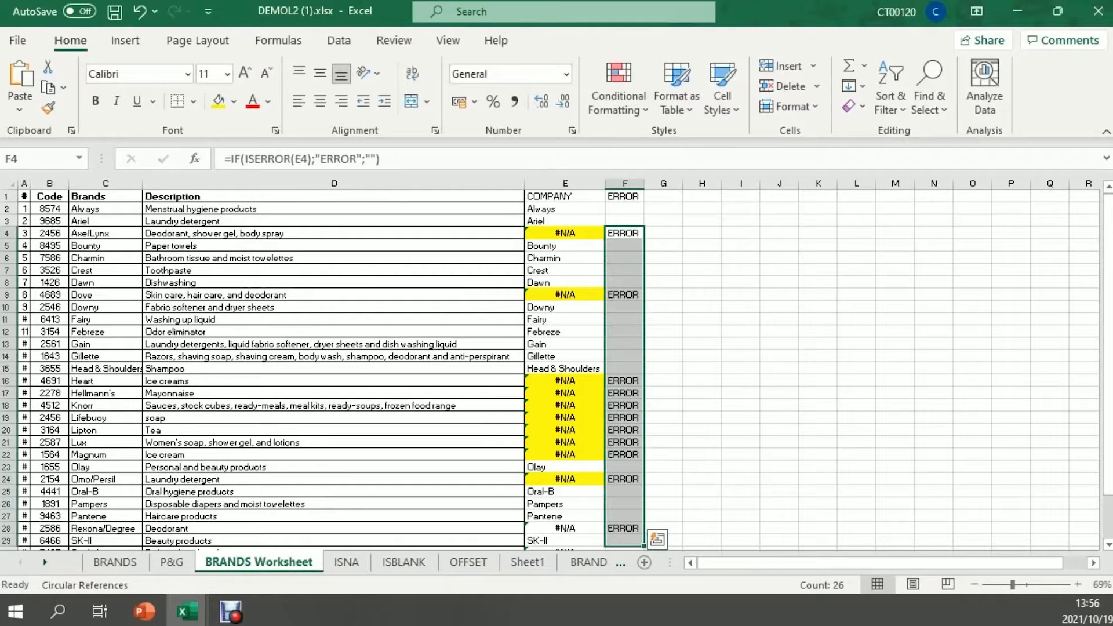
{"action": "left_click", "coordinate": [624, 233]}
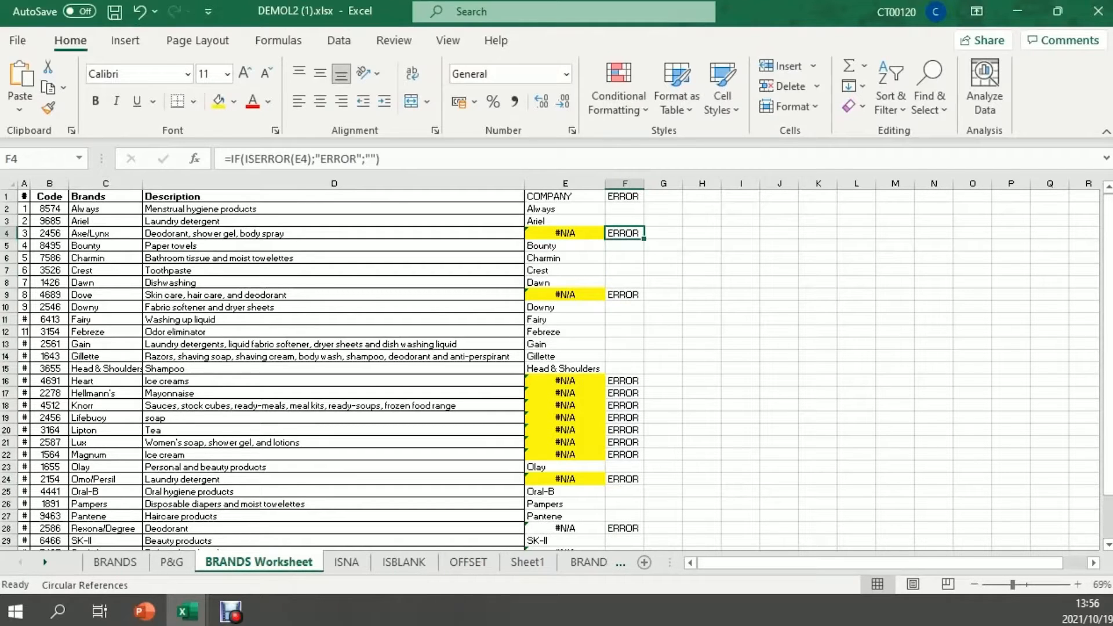
Check the Axe/Lynx row by tracing from its error flag in F4 back to its code in B4
{"action": "key", "text": "Left"}
{"action": "key", "text": "Left"}
{"action": "key", "text": "Left"}
{"action": "key", "text": "Left"}
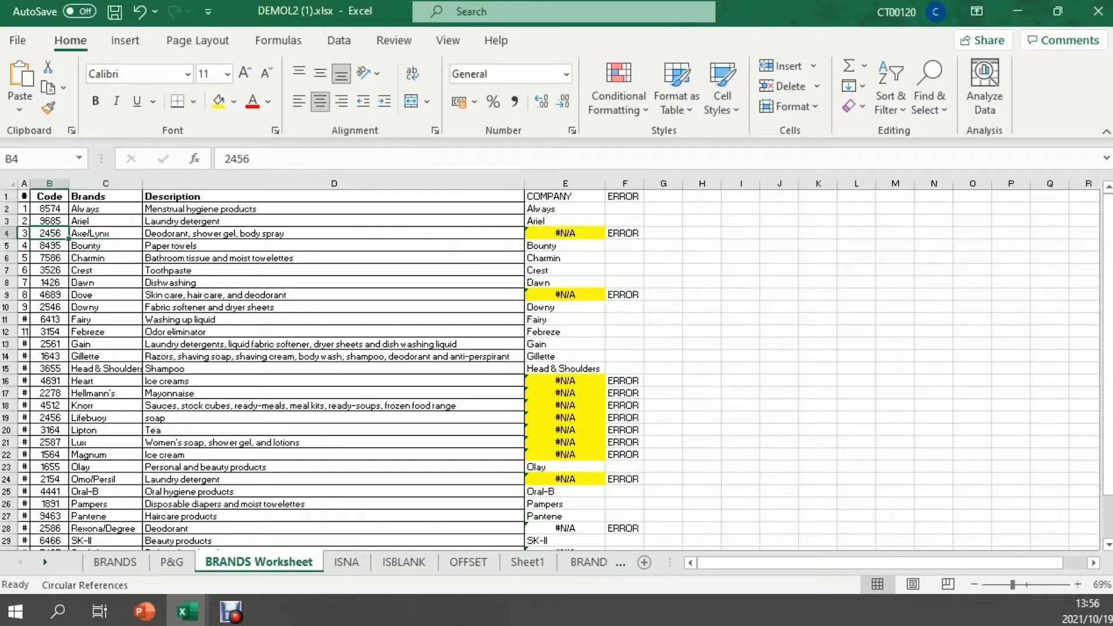
{"action": "key", "text": "Right"}
{"action": "key", "text": "Right"}
{"action": "key", "text": "Right"}
{"action": "key", "text": "Right"}
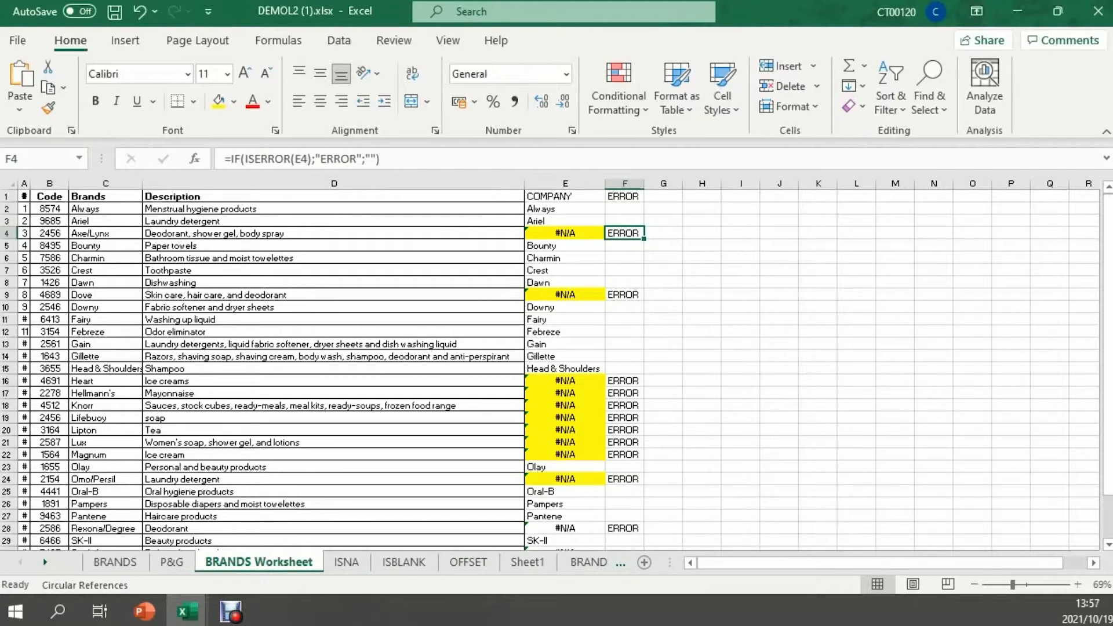
Remove the yellow fill from the COMPANY column cells E3:E25
{"action": "left_click", "coordinate": [565, 233]}
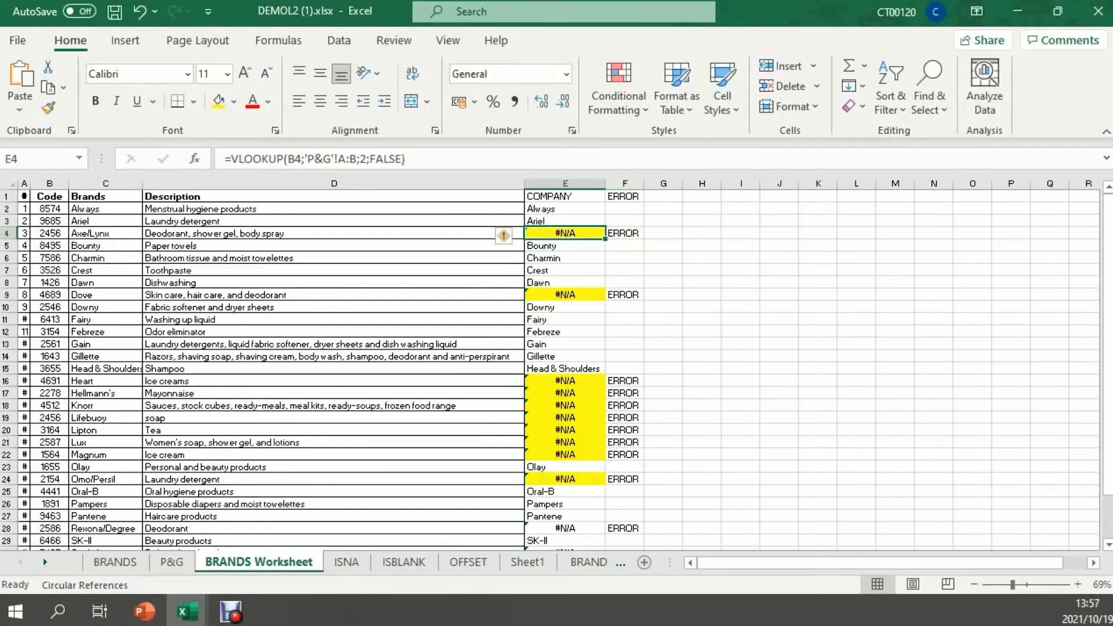
{"action": "left_click_drag", "start_coordinate": [565, 221], "coordinate": [565, 491]}
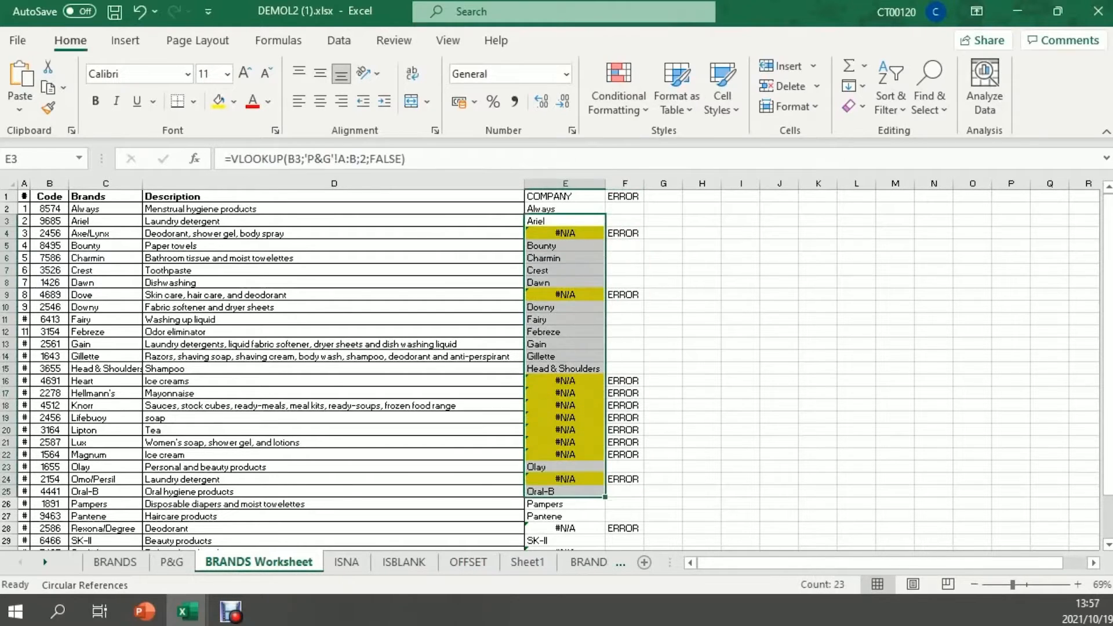
{"action": "left_click", "coordinate": [234, 102]}
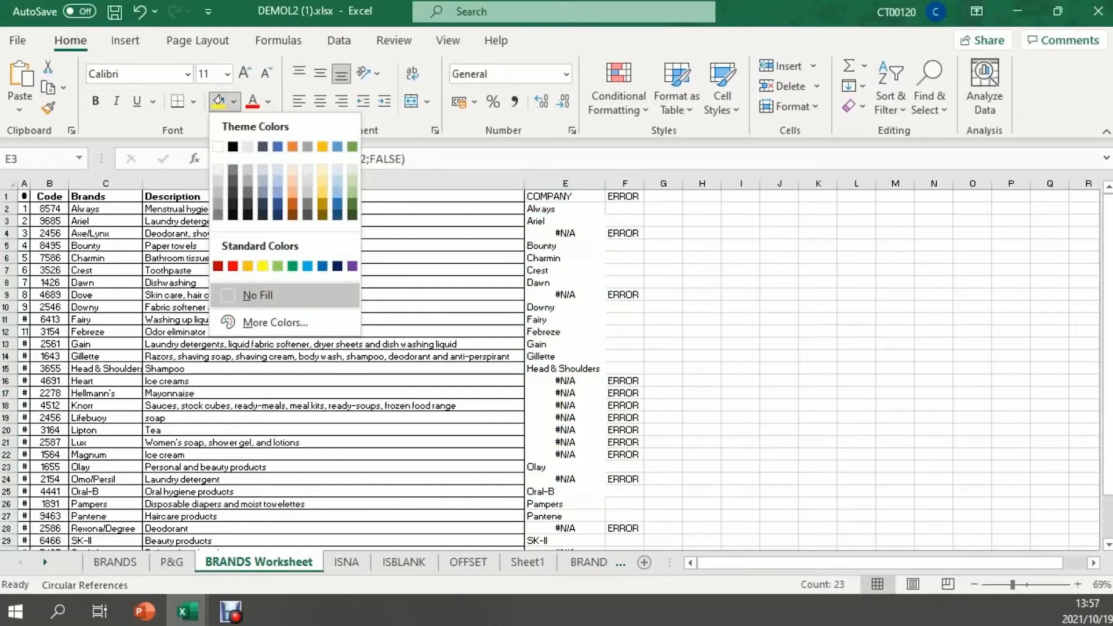
{"action": "left_click", "coordinate": [258, 295]}
Wrap the VLOOKUP in E4 inside IF and ISERROR so that ISERROR(VLOOKUP(B4;'P&G'!A:B;2;FALSE)) is the logical test
{"action": "left_click_drag", "start_coordinate": [565, 232], "coordinate": [565, 246]}
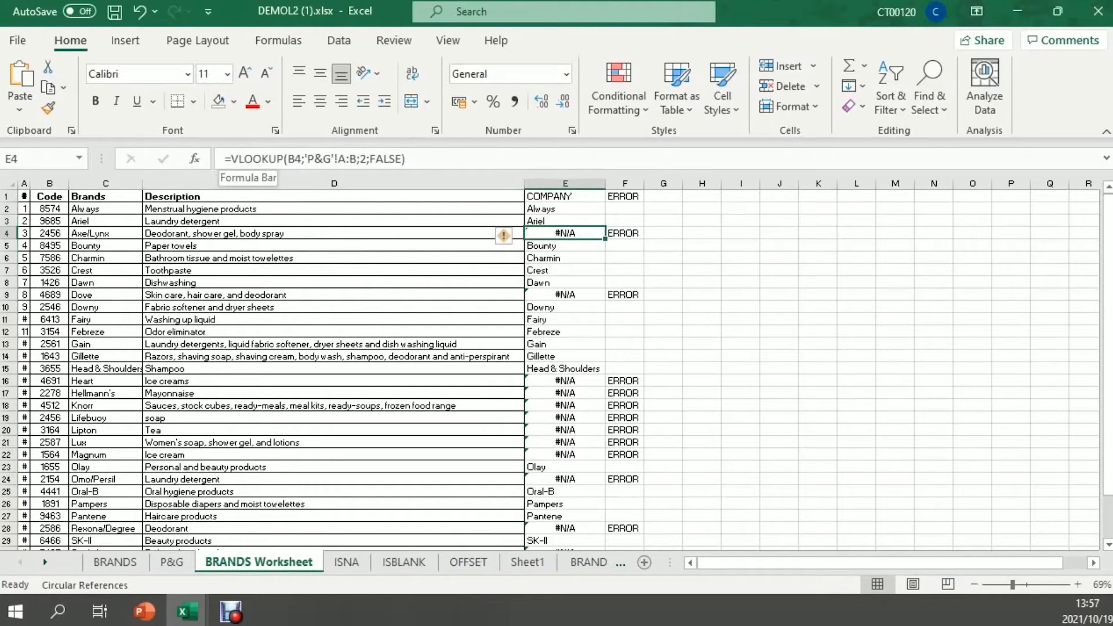
{"action": "left_click", "coordinate": [231, 159]}
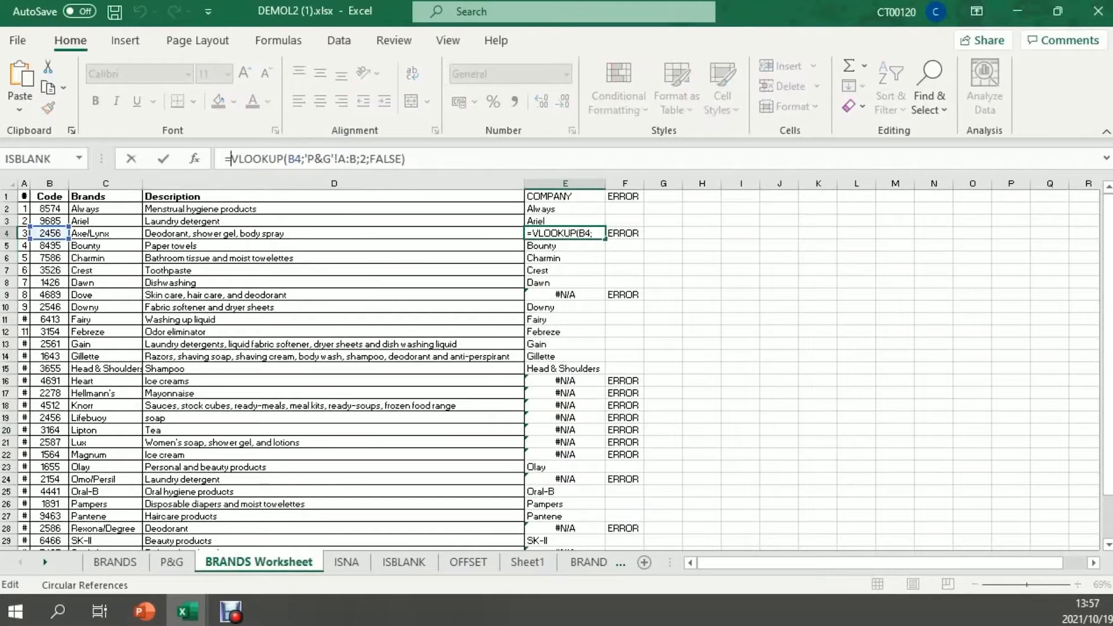
{"action": "type", "text": "IF("}
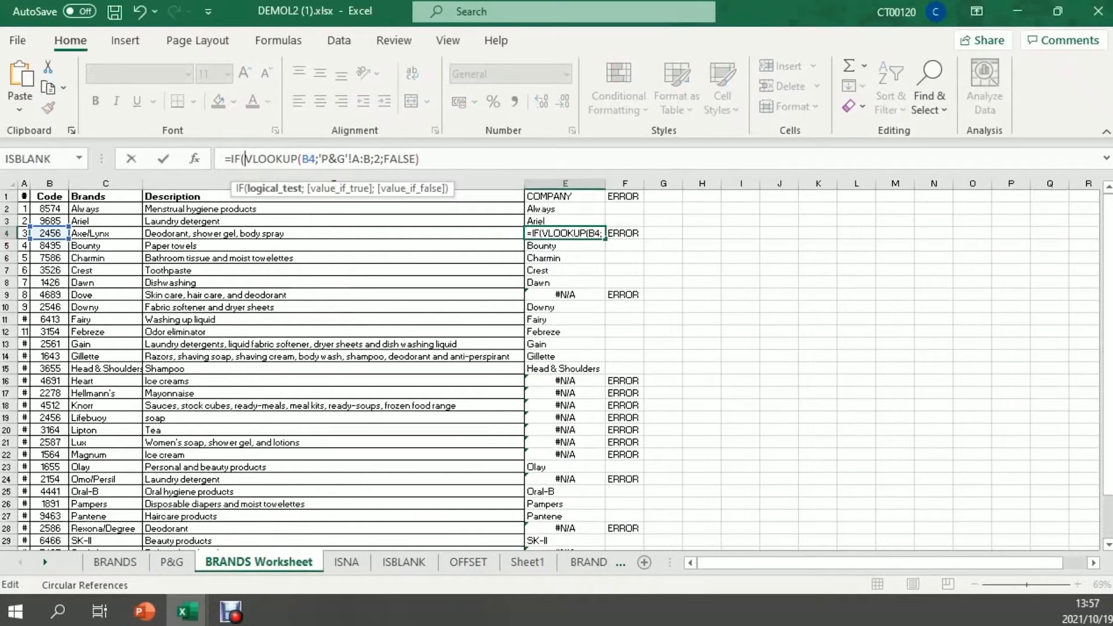
{"action": "type", "text": "IS"}
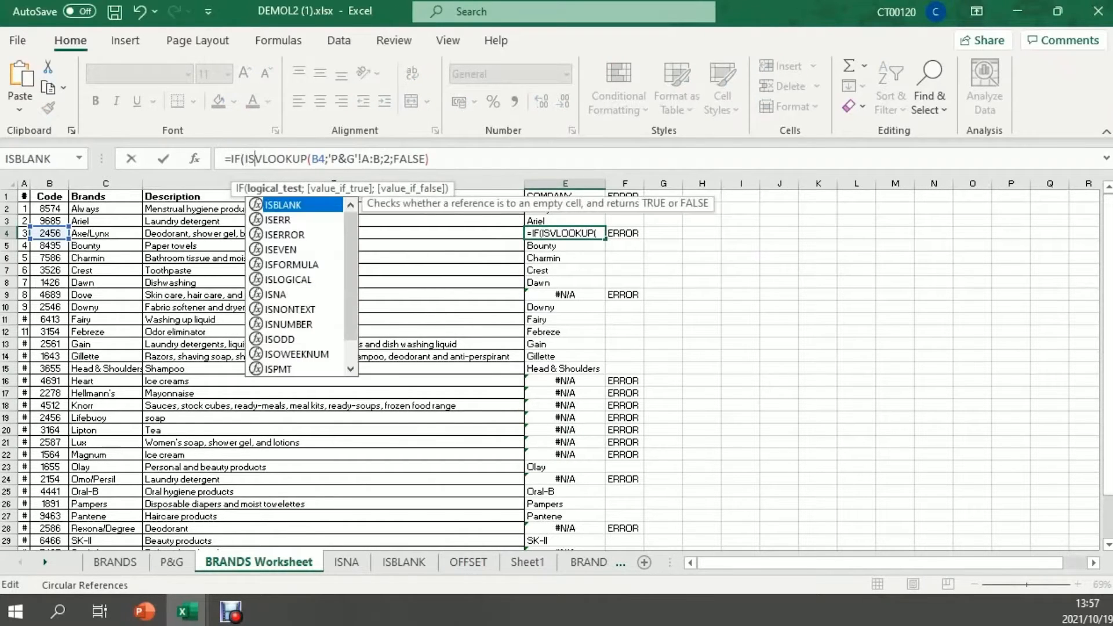
{"action": "key", "text": "Down"}
{"action": "key", "text": "Down"}
{"action": "key", "text": "Tab"}
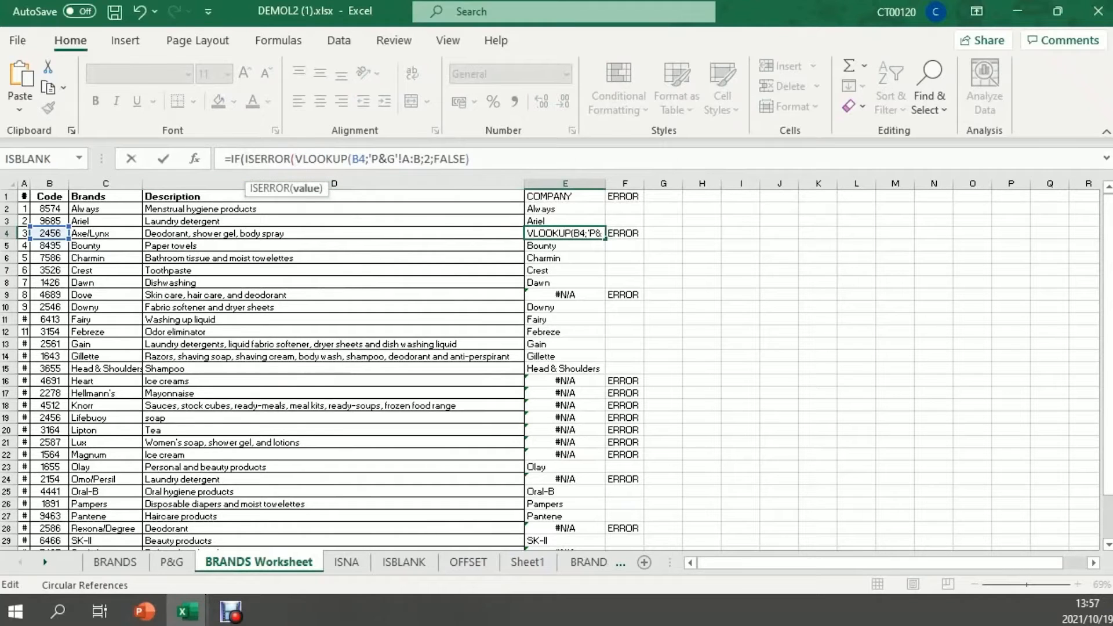
{"action": "type", "text": ")"}
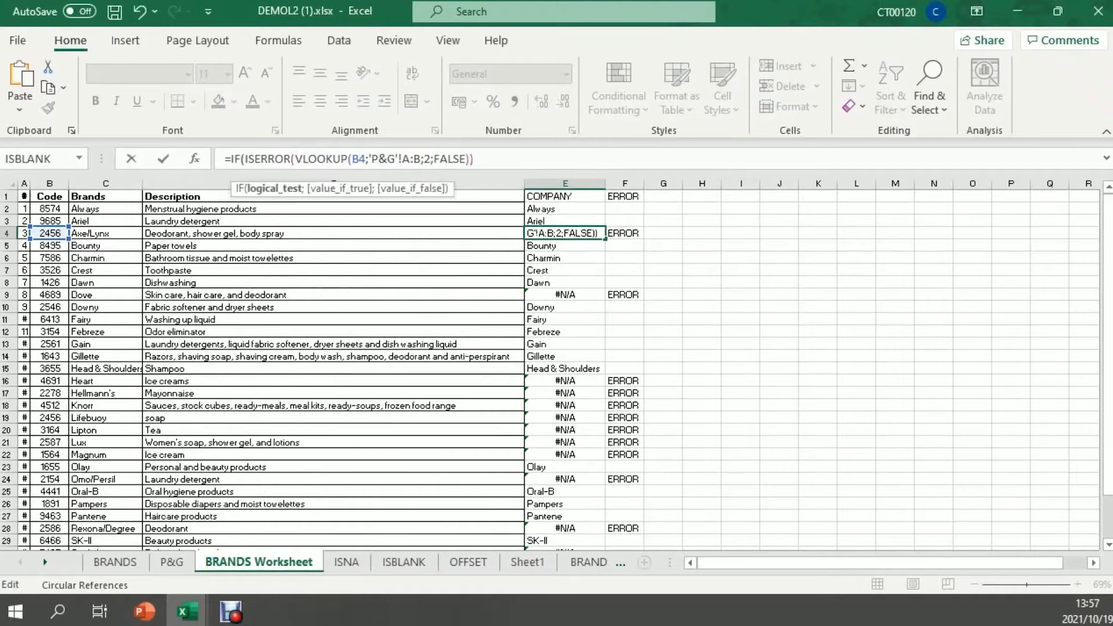
Complete the IF in E4 with "NOT ON LIST" if true and VLOOKUP(B2;'P&G'!A:B;2;FALSE) if false
{"action": "type", "text": ";"}
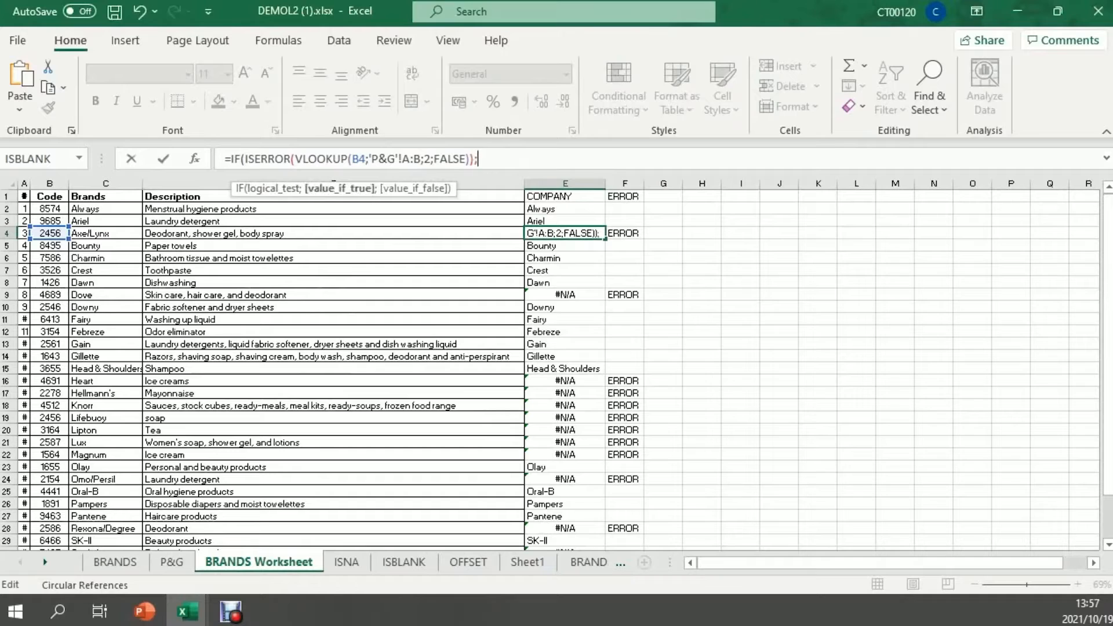
{"action": "type", "text": "\"NO"}
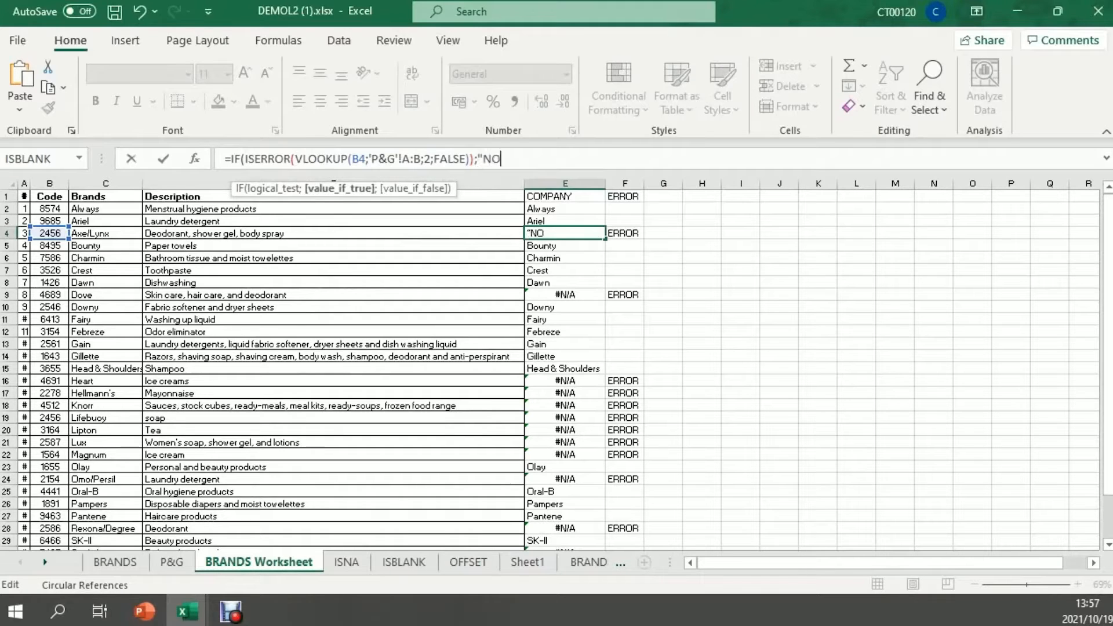
{"action": "type", "text": "T ON LIST"}
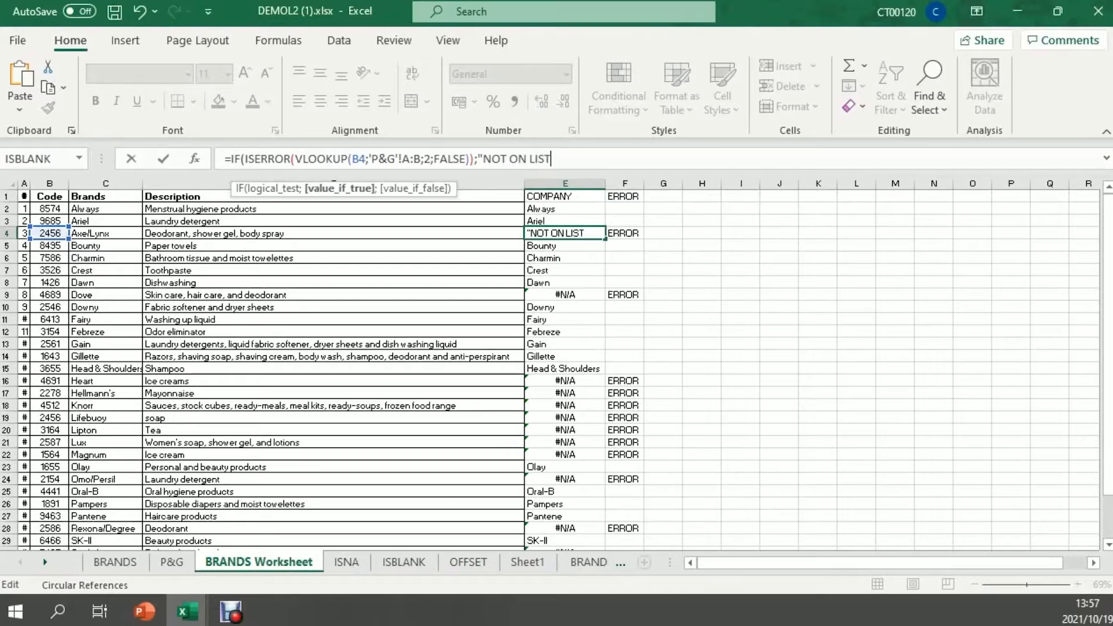
{"action": "type", "text": "\";"}
{"action": "type", "text": "VLOOKUP(B2;'P&G'!A:B;2;FALSE)"}
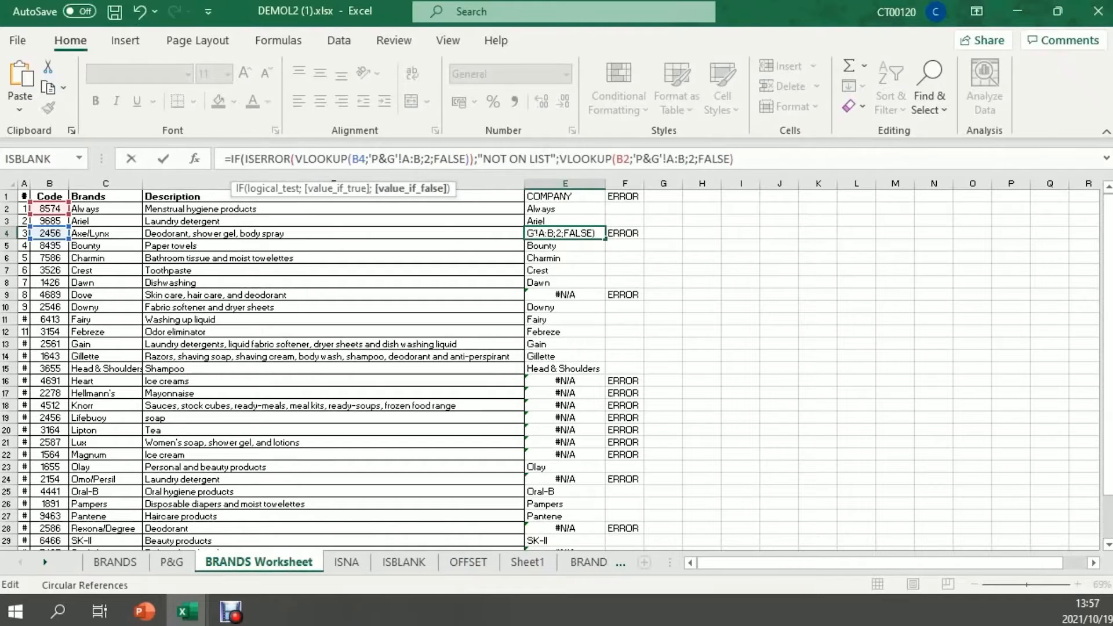
{"action": "type", "text": ")"}
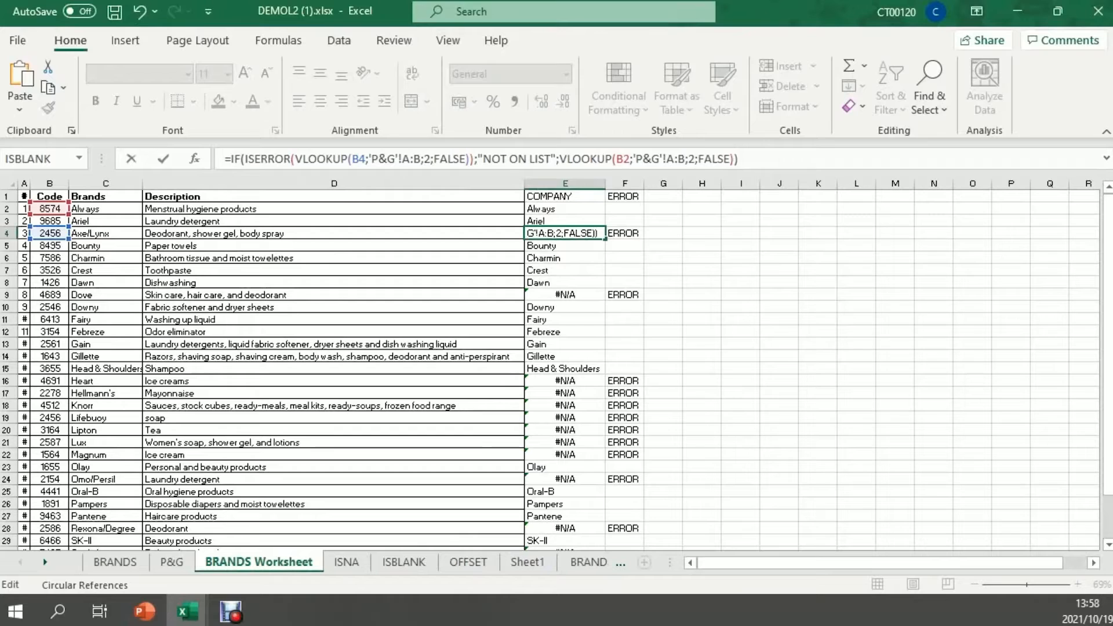
Correct the second VLOOKUP's lookup cell to B4 and commit the formula in E4
{"action": "left_click", "coordinate": [629, 158]}
{"action": "key", "text": "BackSpace"}
{"action": "type", "text": "4"}
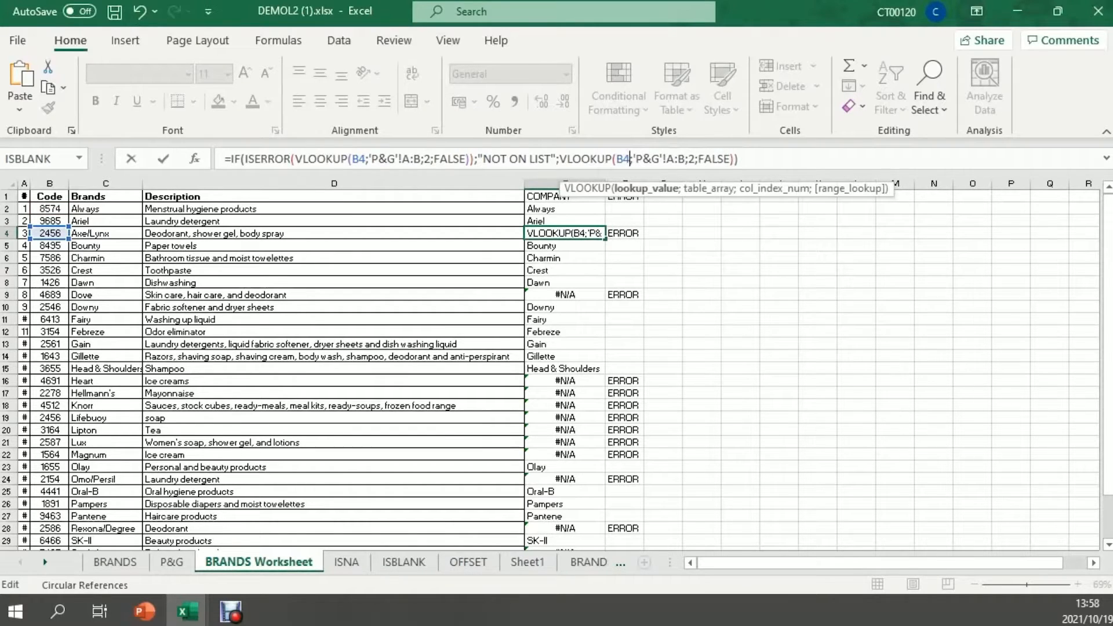
{"action": "left_click", "coordinate": [740, 158]}
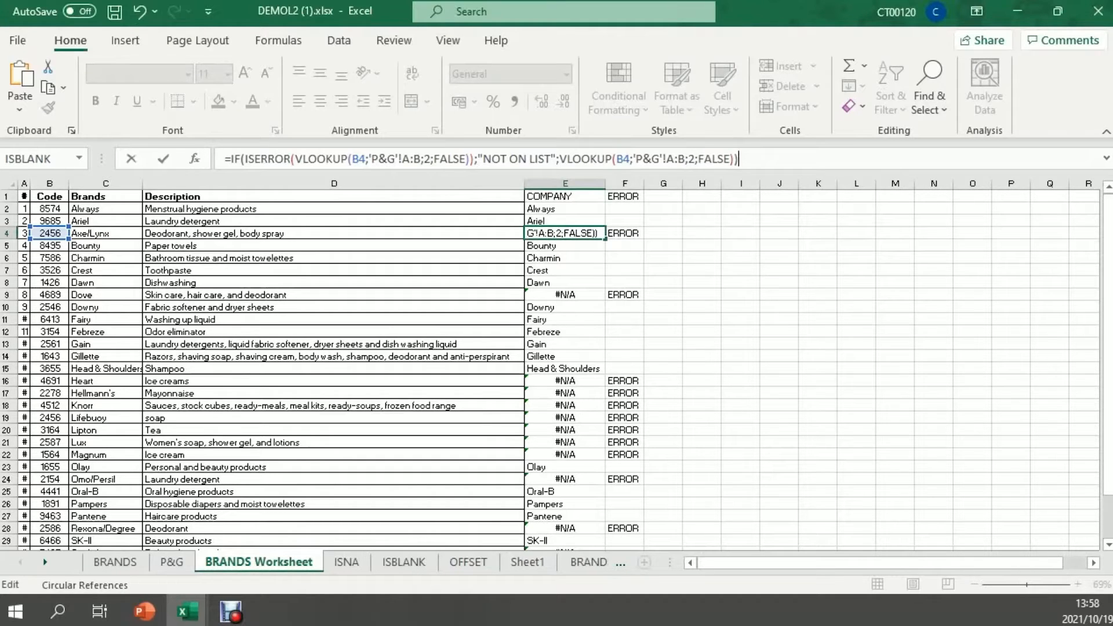
{"action": "key", "text": "Return"}
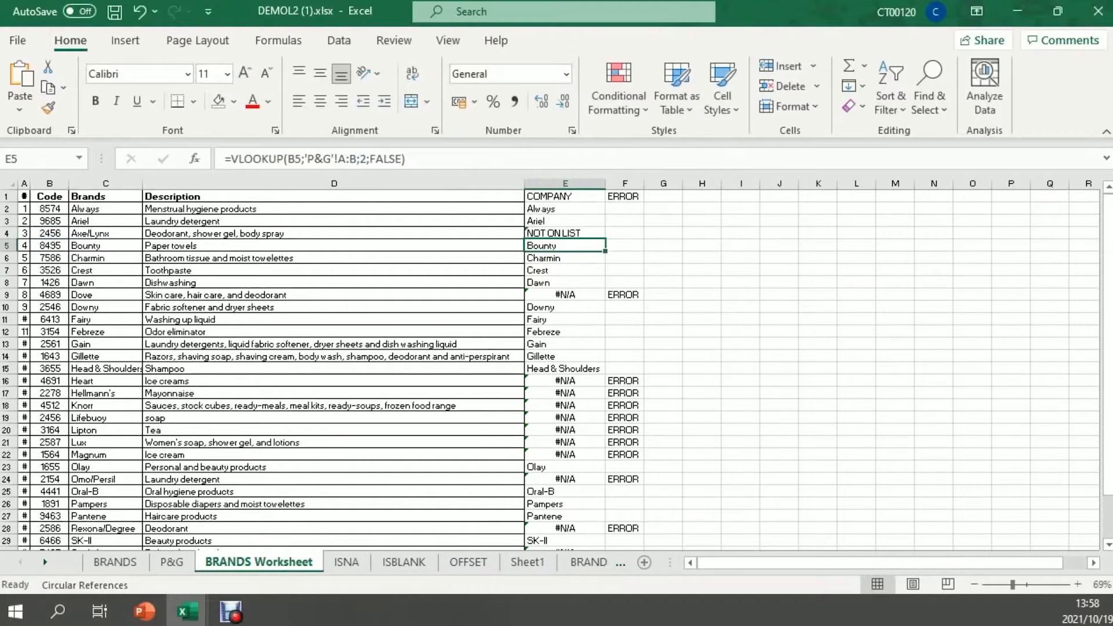
Fill the IF/ISERROR/VLOOKUP formula from E4 down to E28
{"action": "left_click", "coordinate": [566, 233]}
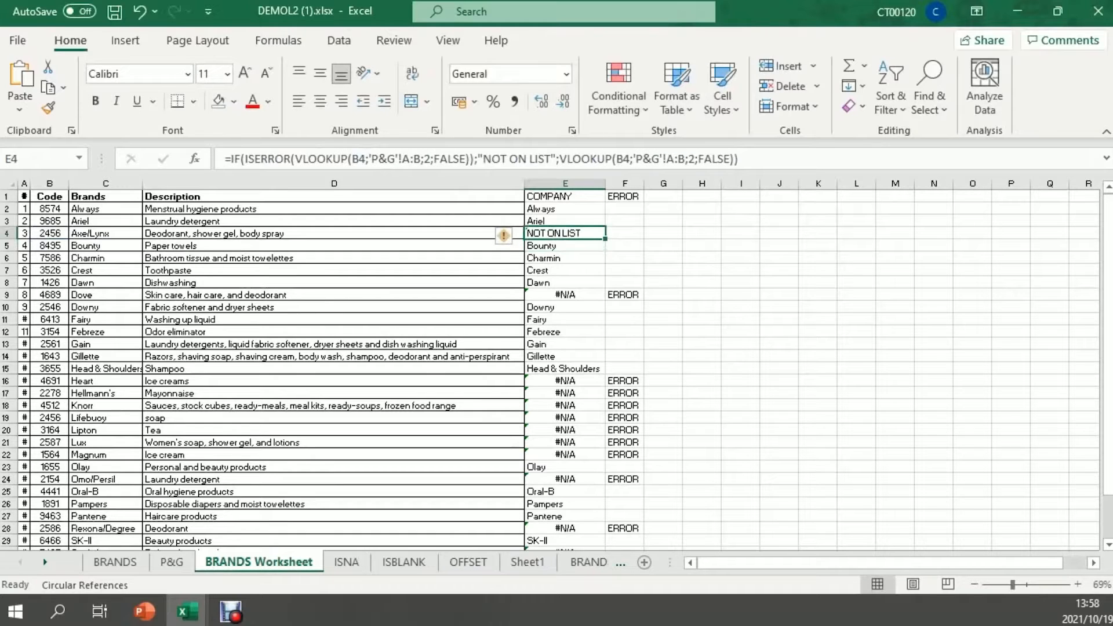
{"action": "left_click_drag", "start_coordinate": [605, 238], "coordinate": [604, 528]}
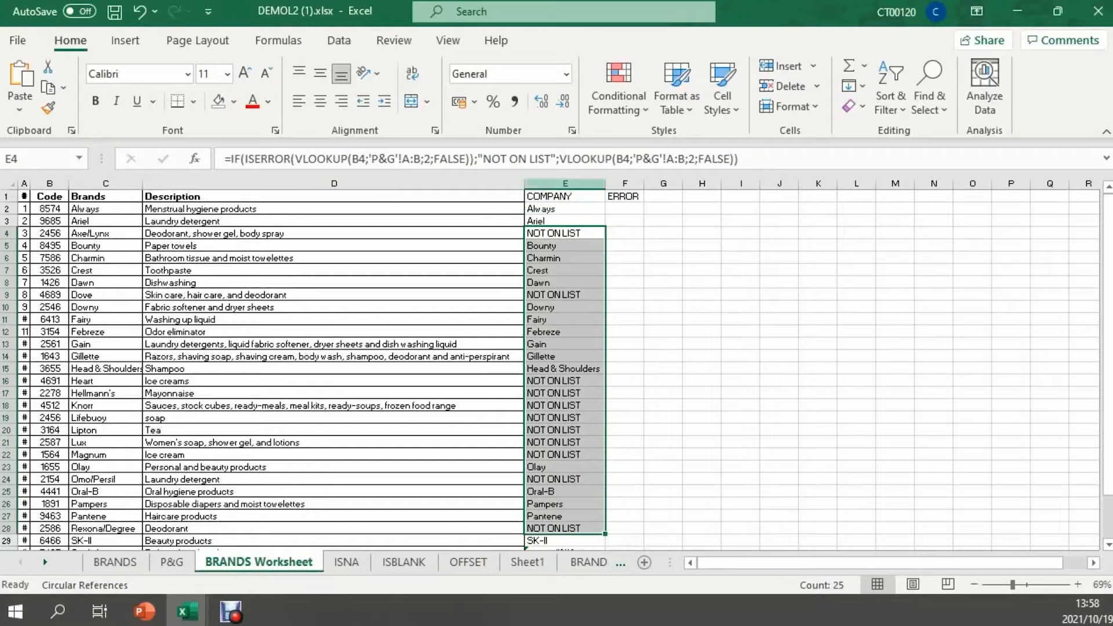
Replace the text returned for unmatched codes in the E4 formula with UNILEVER
{"action": "left_click_drag", "start_coordinate": [550, 158], "coordinate": [483, 158]}
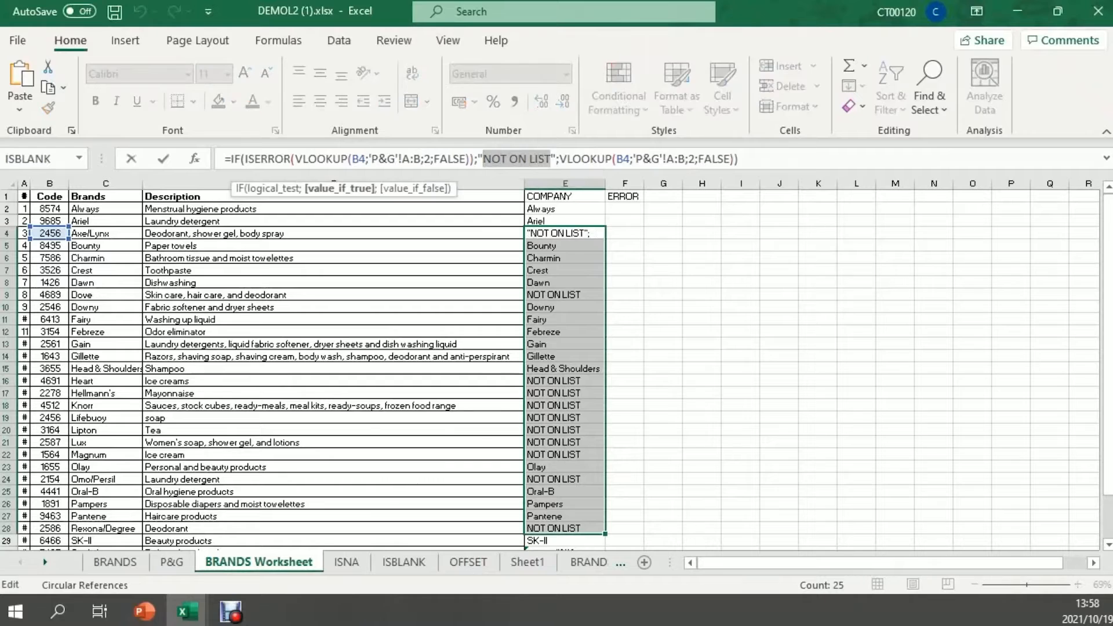
{"action": "type", "text": "UNILEVER"}
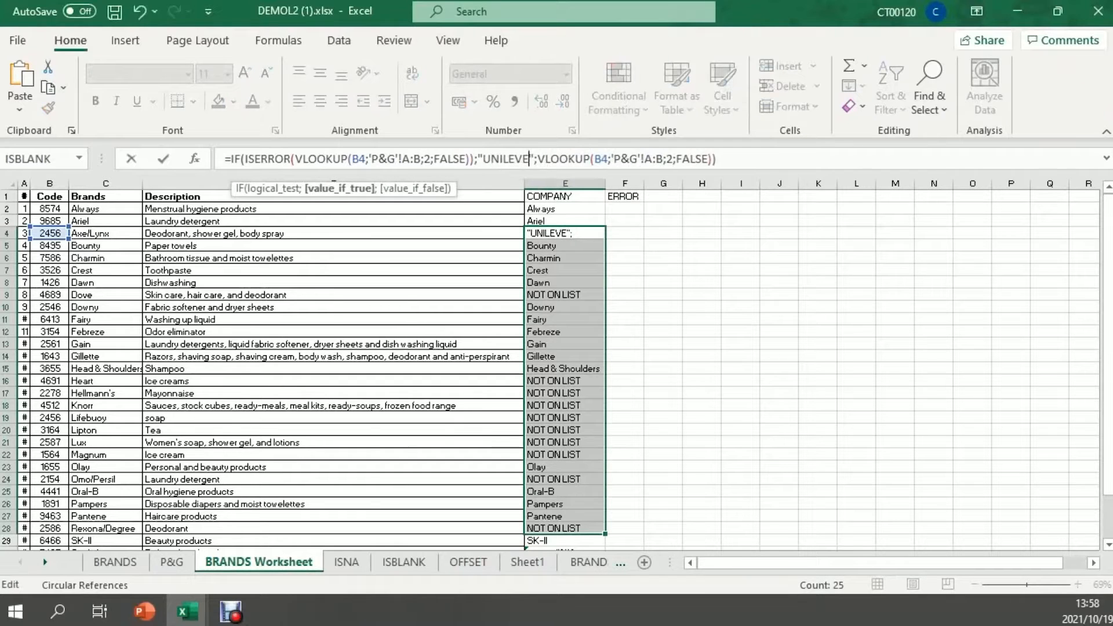
{"action": "key", "text": "Return"}
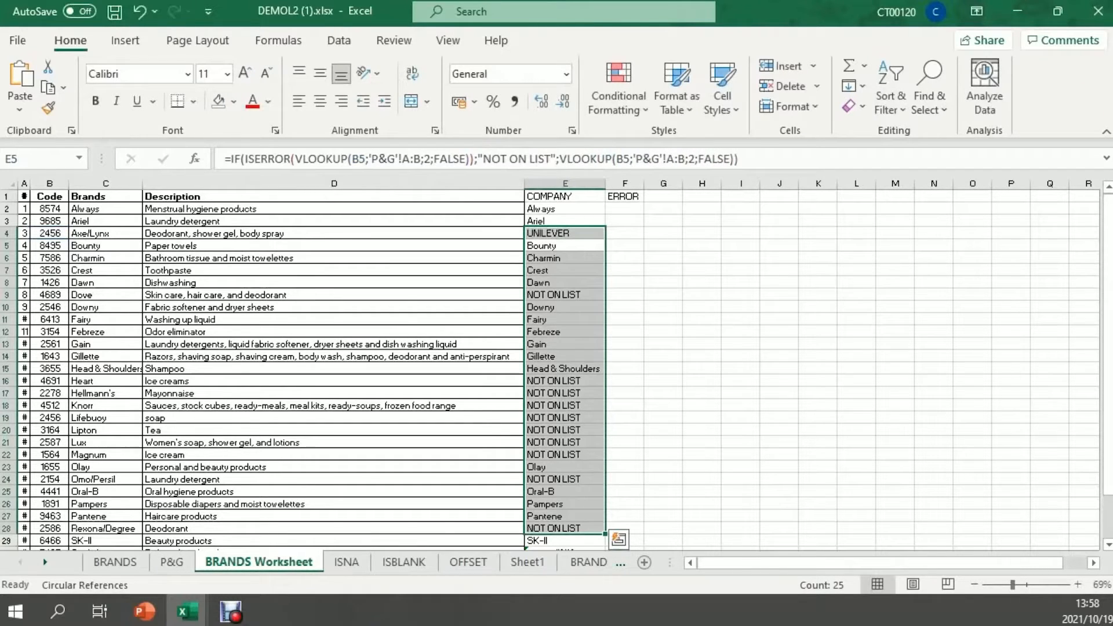
{"action": "left_click", "coordinate": [564, 233]}
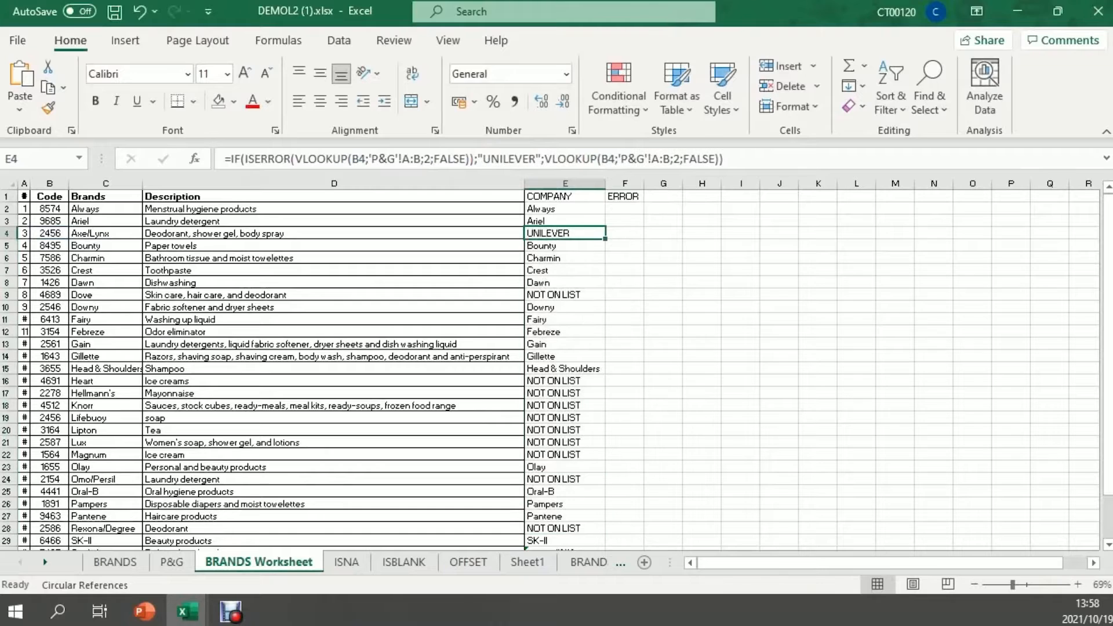
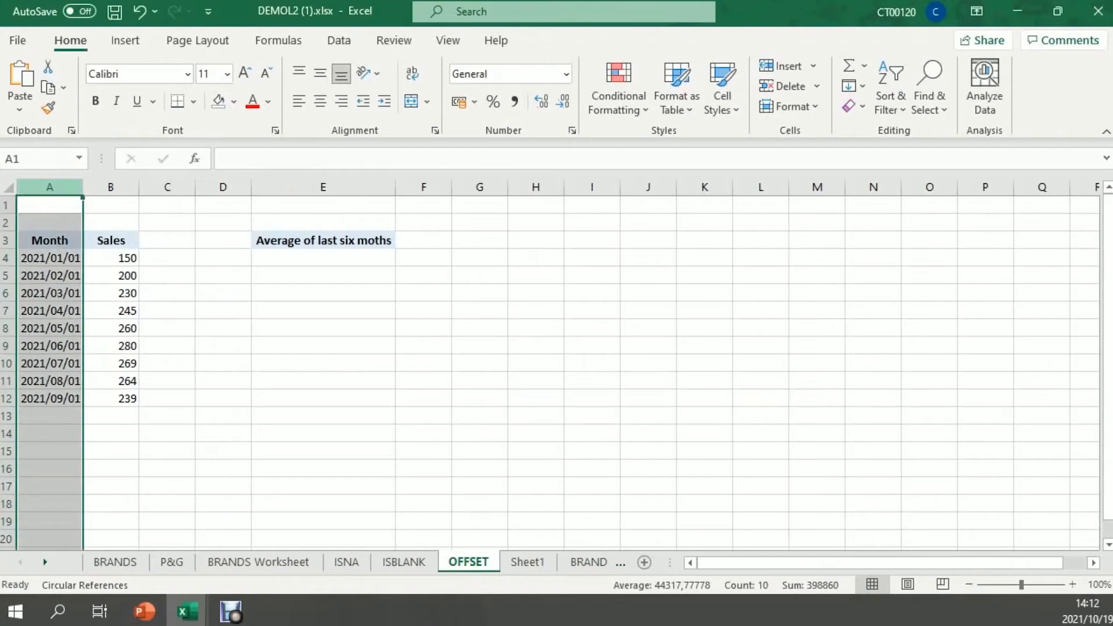
Review the Sales column and its monthly values in B4:B12 on the OFFSET sheet
{"action": "left_click", "coordinate": [110, 187]}
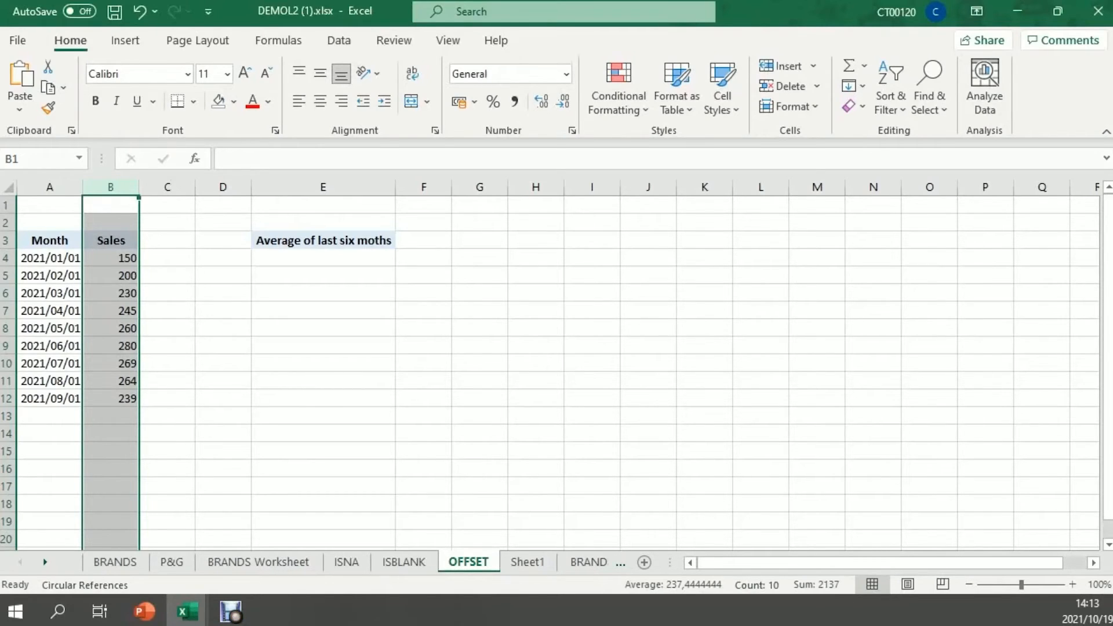
{"action": "left_click_drag", "start_coordinate": [167, 364], "coordinate": [166, 348]}
{"action": "left_click_drag", "start_coordinate": [116, 258], "coordinate": [116, 398]}
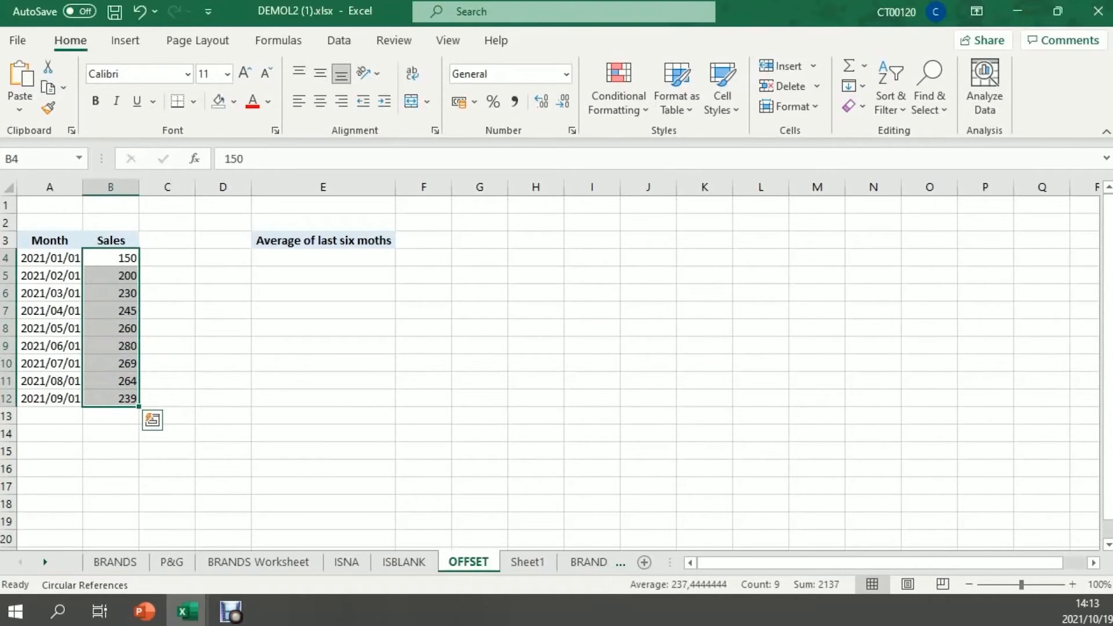
Enter =AVERAGE(B7:B12) in E4 to average the last six months of sales
{"action": "left_click", "coordinate": [322, 258]}
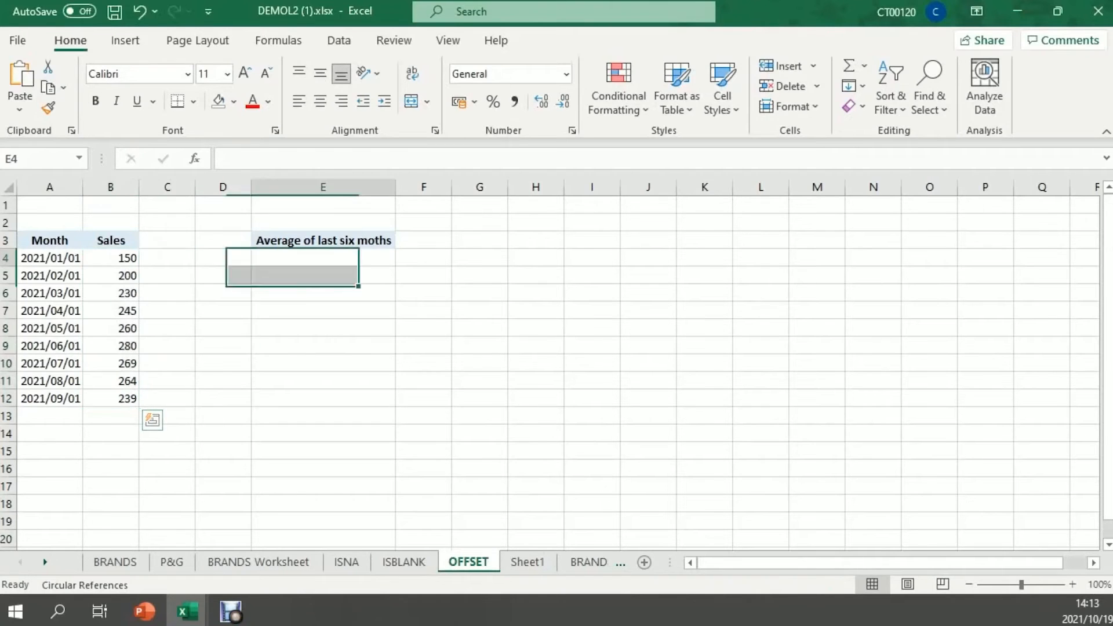
{"action": "type", "text": "="}
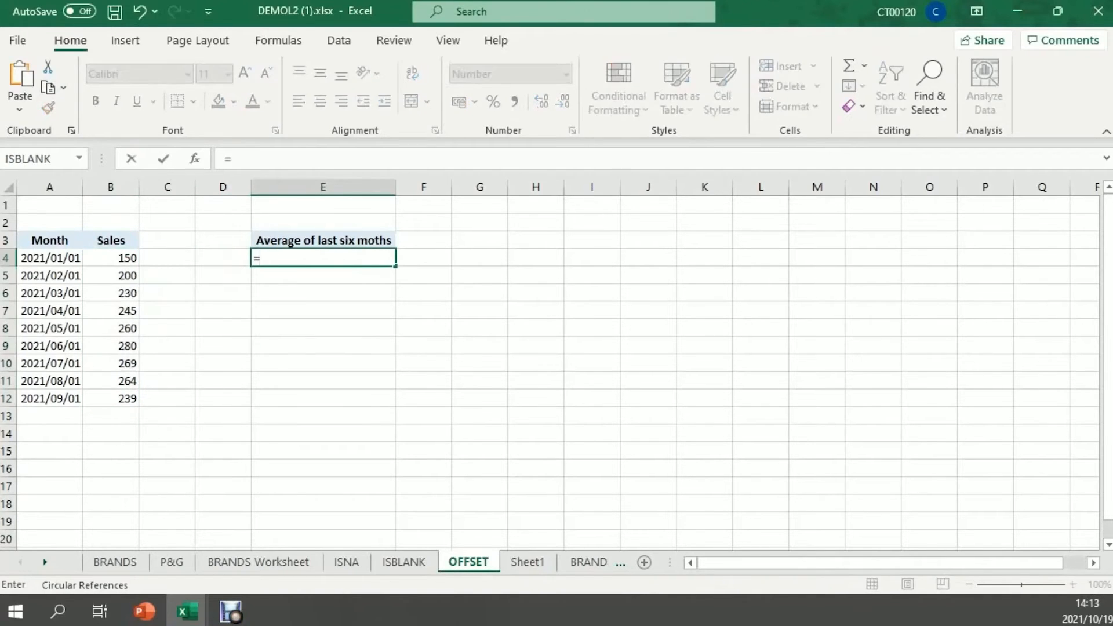
{"action": "type", "text": "AV"}
{"action": "key", "text": "Down"}
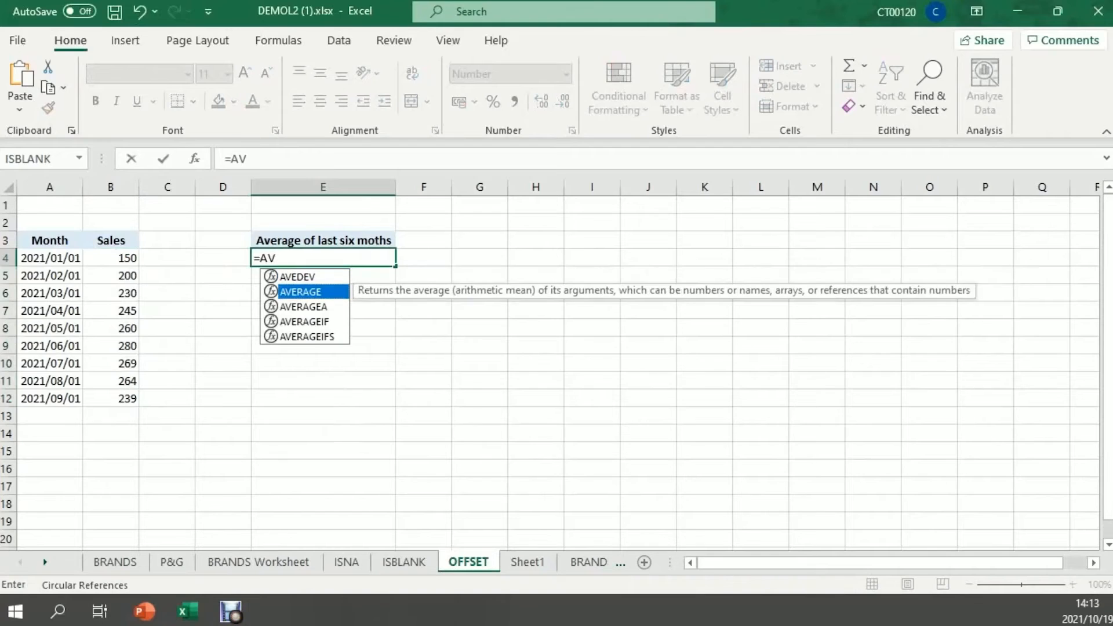
{"action": "key", "text": "Tab"}
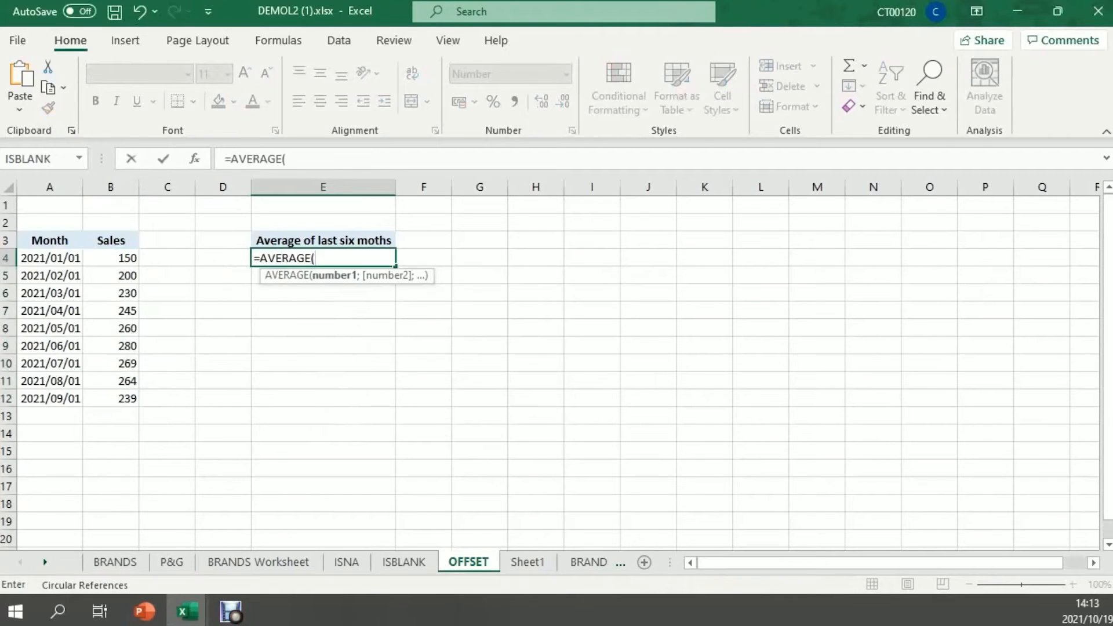
{"action": "left_click_drag", "start_coordinate": [116, 310], "coordinate": [118, 398]}
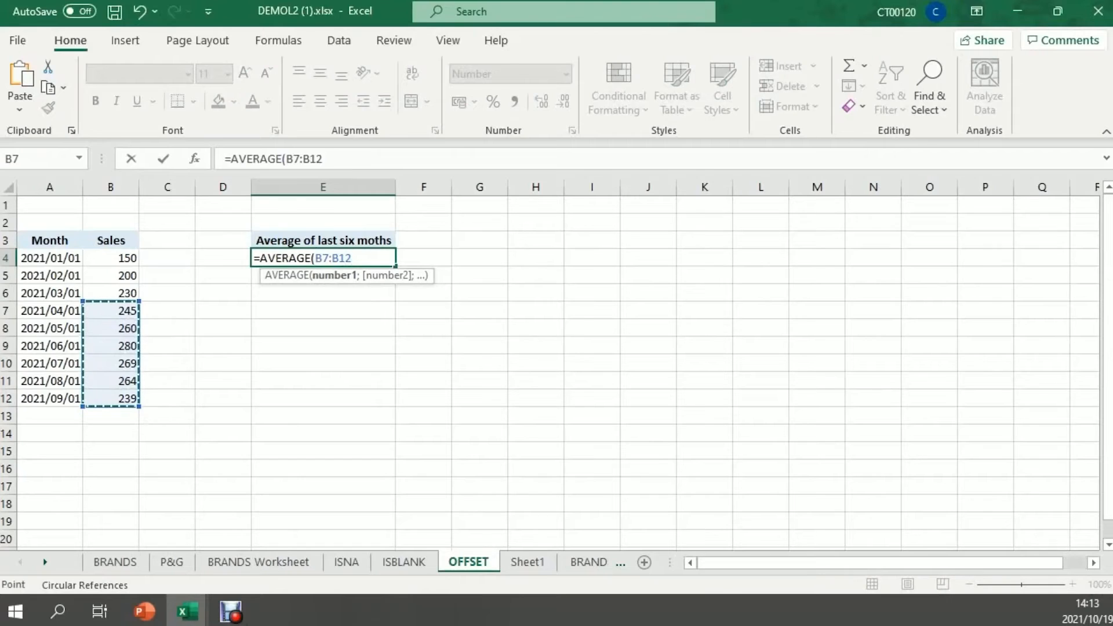
{"action": "key", "text": "Return"}
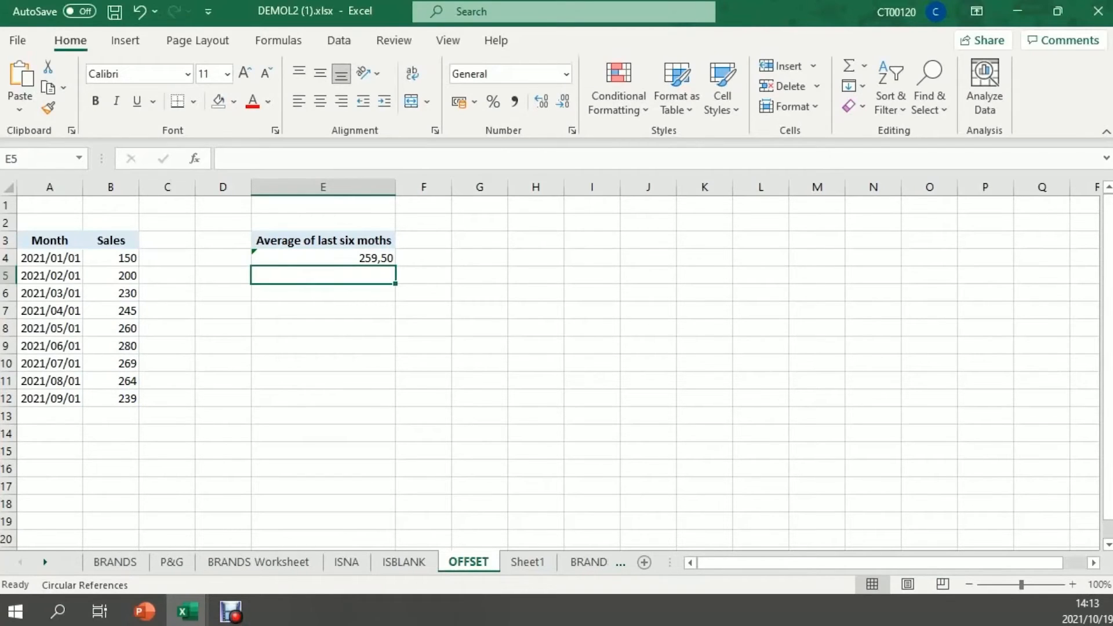
Inspect the empty Sales rows B13 to B15 and the range used by the average formula in E4
{"action": "left_click", "coordinate": [110, 416]}
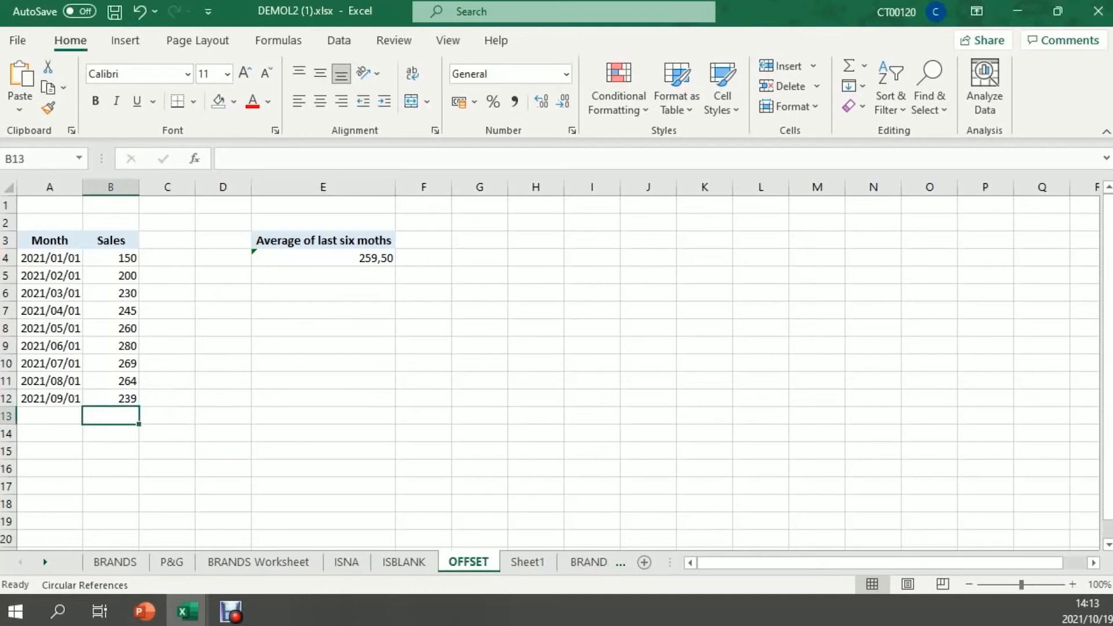
{"action": "left_click", "coordinate": [110, 433]}
{"action": "left_click", "coordinate": [111, 451]}
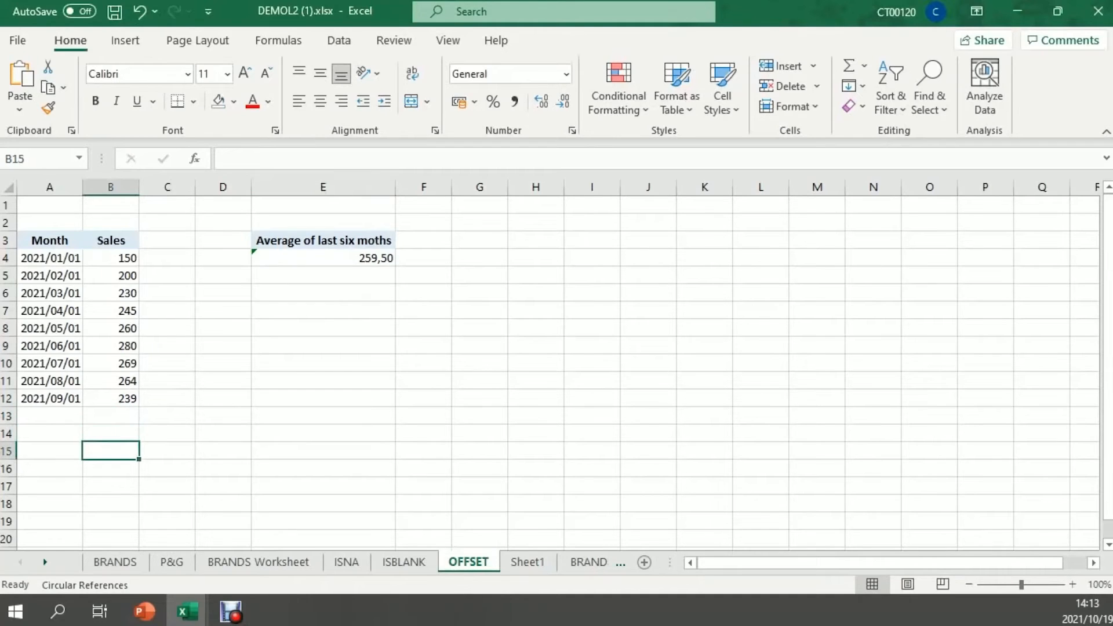
{"action": "left_click", "coordinate": [323, 258]}
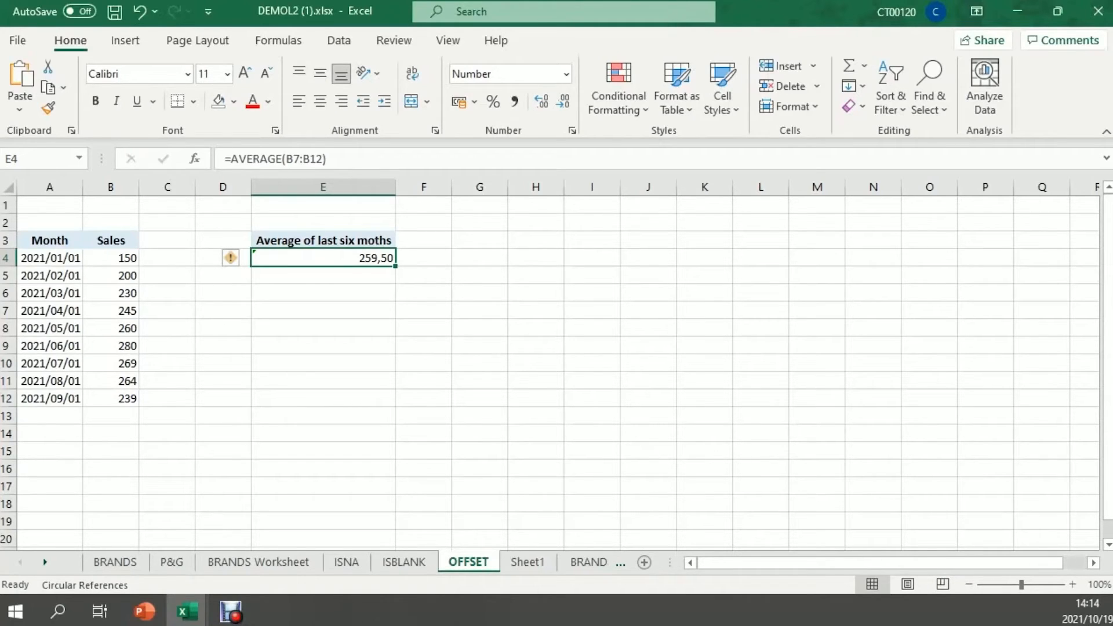
Enter =OFFSET(B3;1;0;1;1) in E5 to return the first sales value below the Sales header
{"action": "left_click", "coordinate": [323, 275]}
{"action": "left_click", "coordinate": [225, 158]}
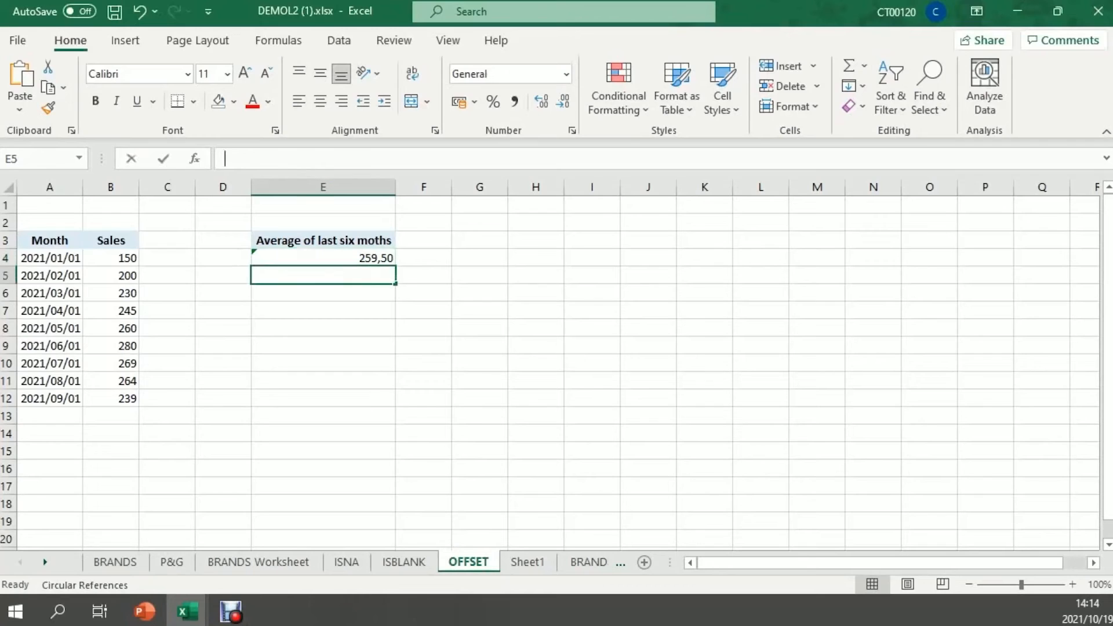
{"action": "type", "text": "=OFF"}
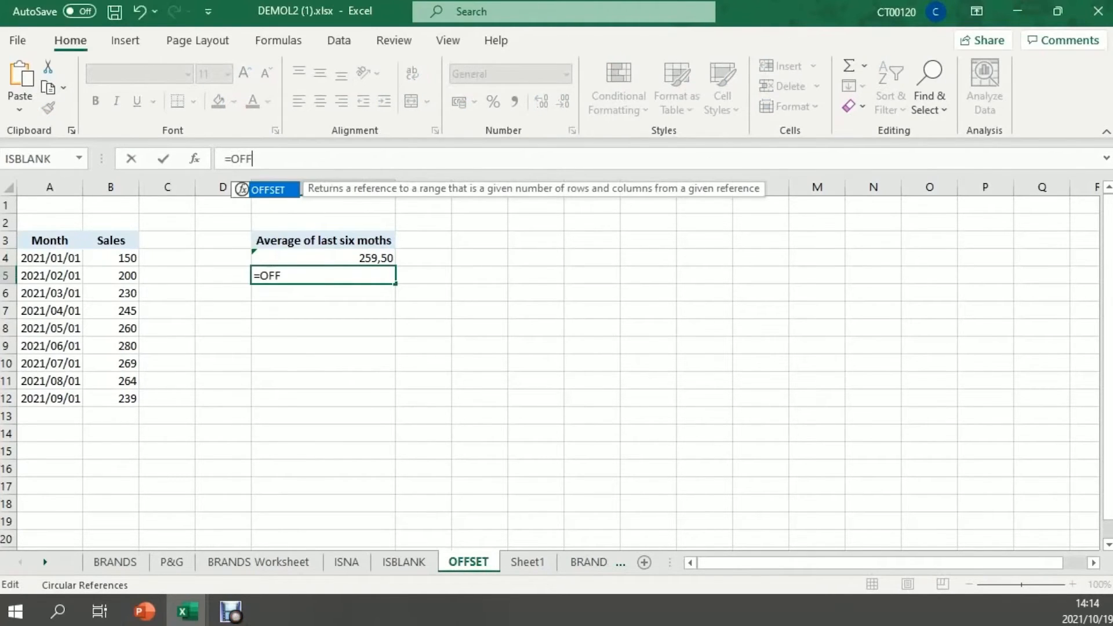
{"action": "key", "text": "Tab"}
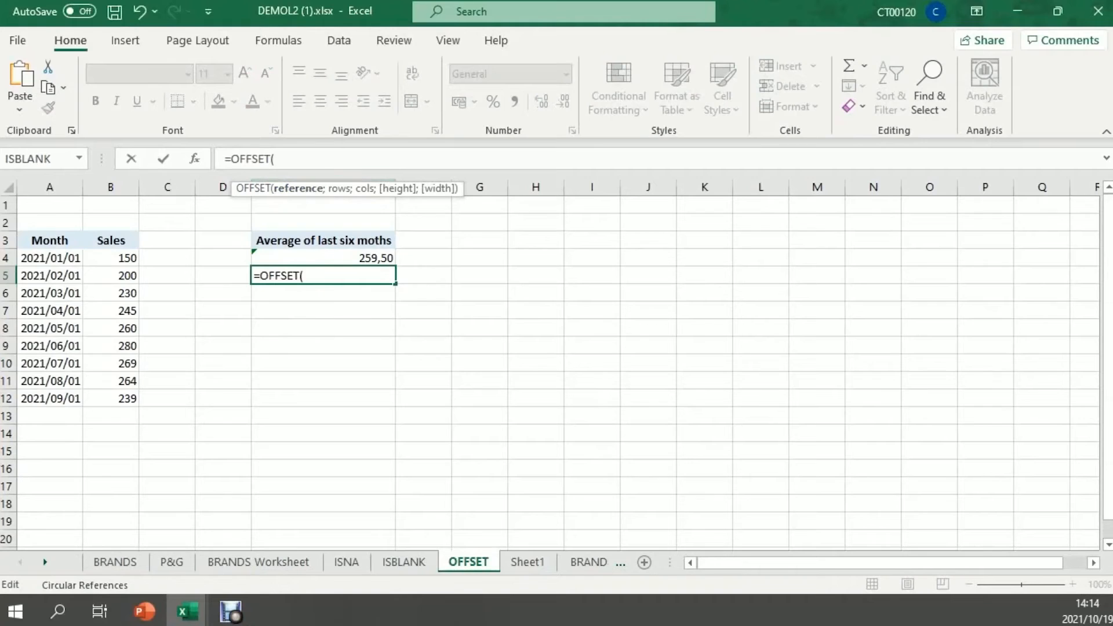
{"action": "left_click", "coordinate": [111, 240]}
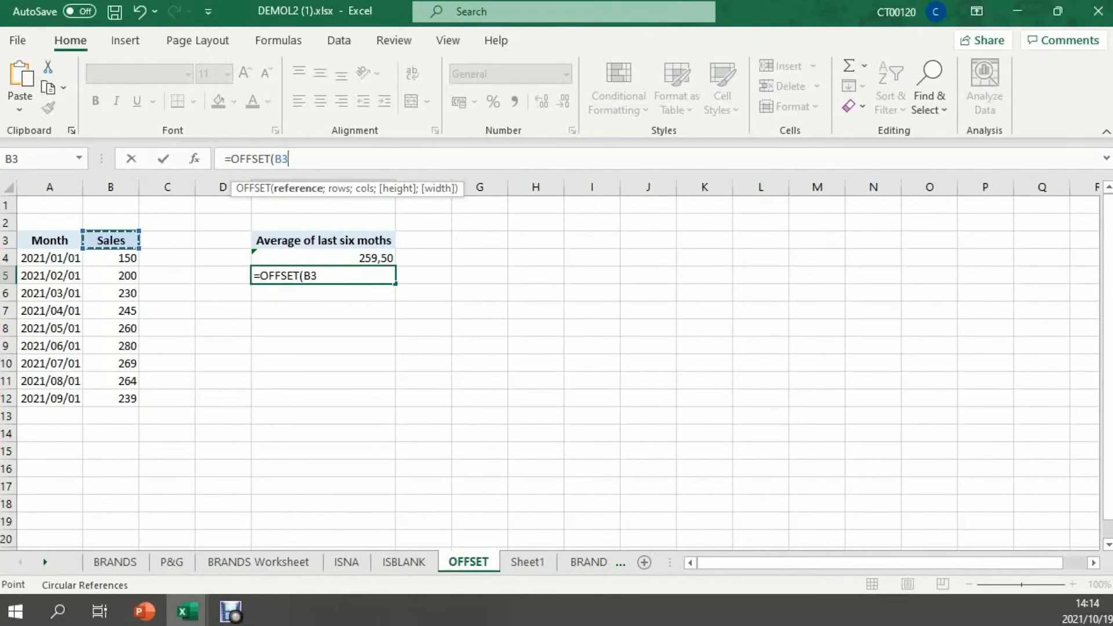
{"action": "type", "text": ";"}
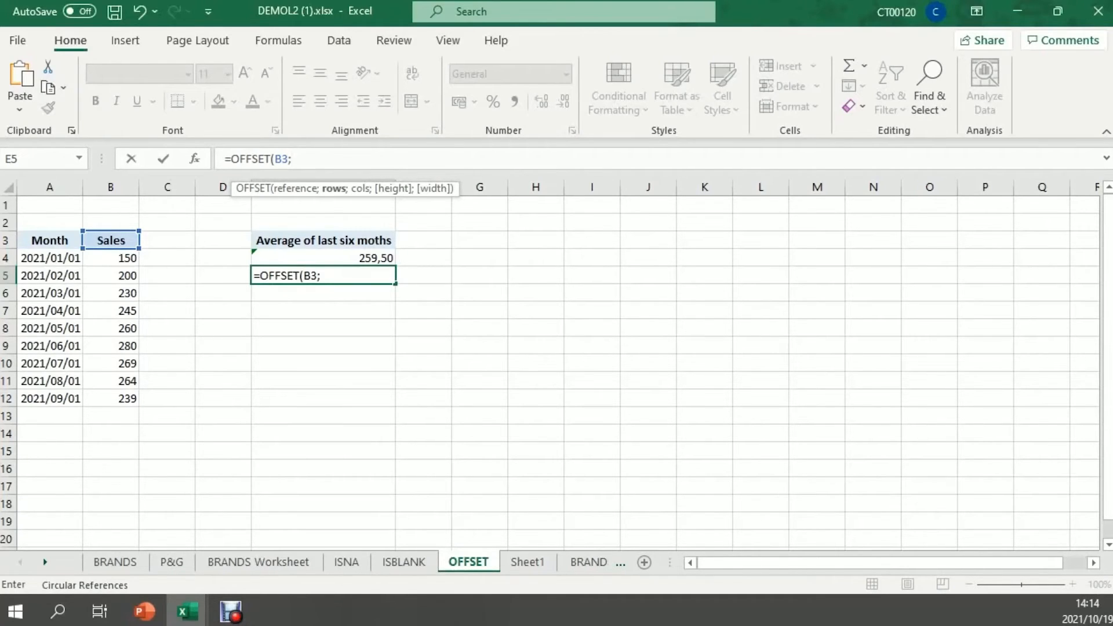
{"action": "type", "text": "1;"}
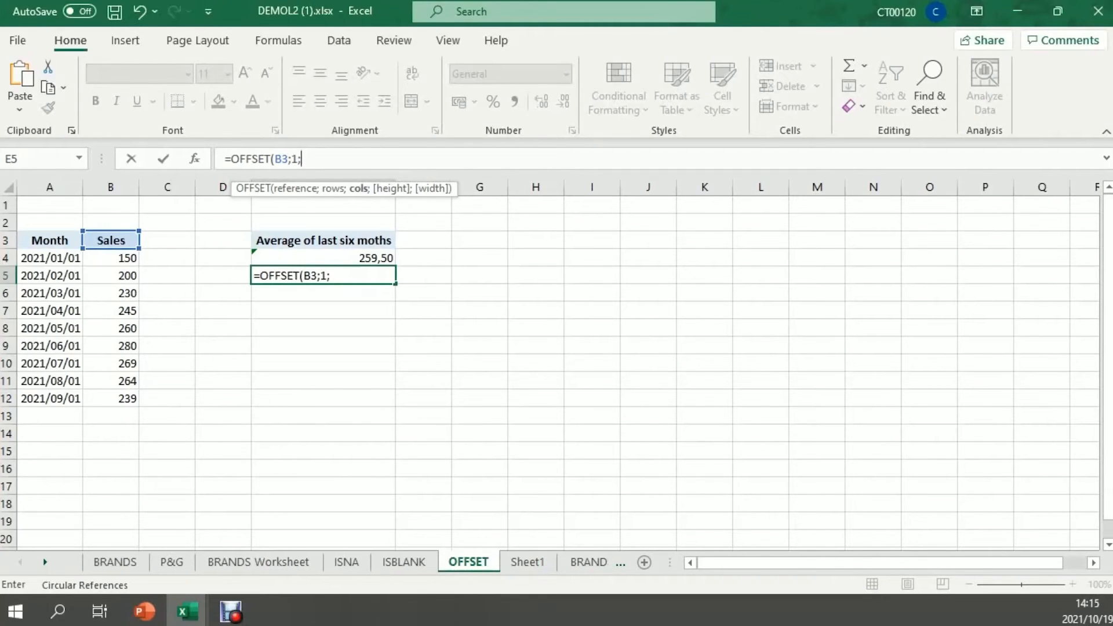
{"action": "type", "text": "0;"}
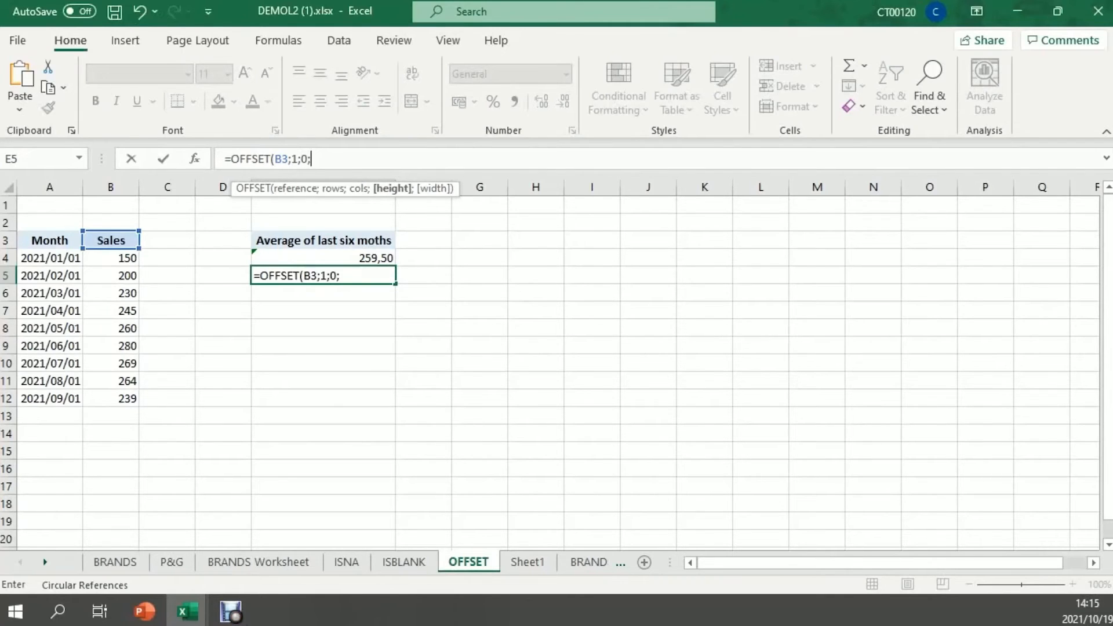
{"action": "type", "text": "1;"}
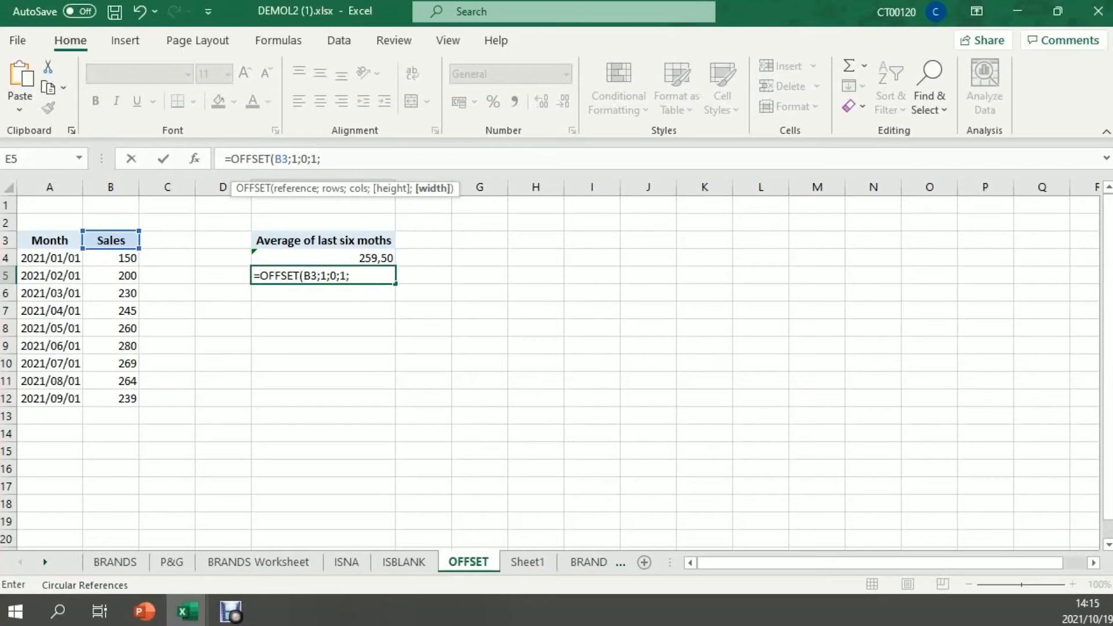
{"action": "type", "text": "1)"}
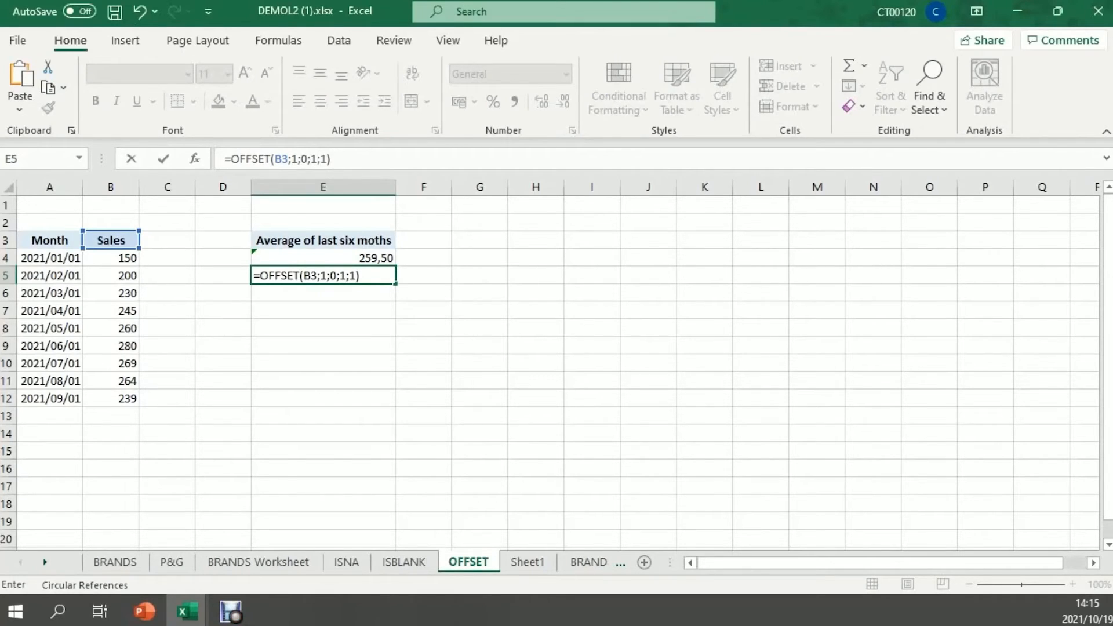
{"action": "key", "text": "Return"}
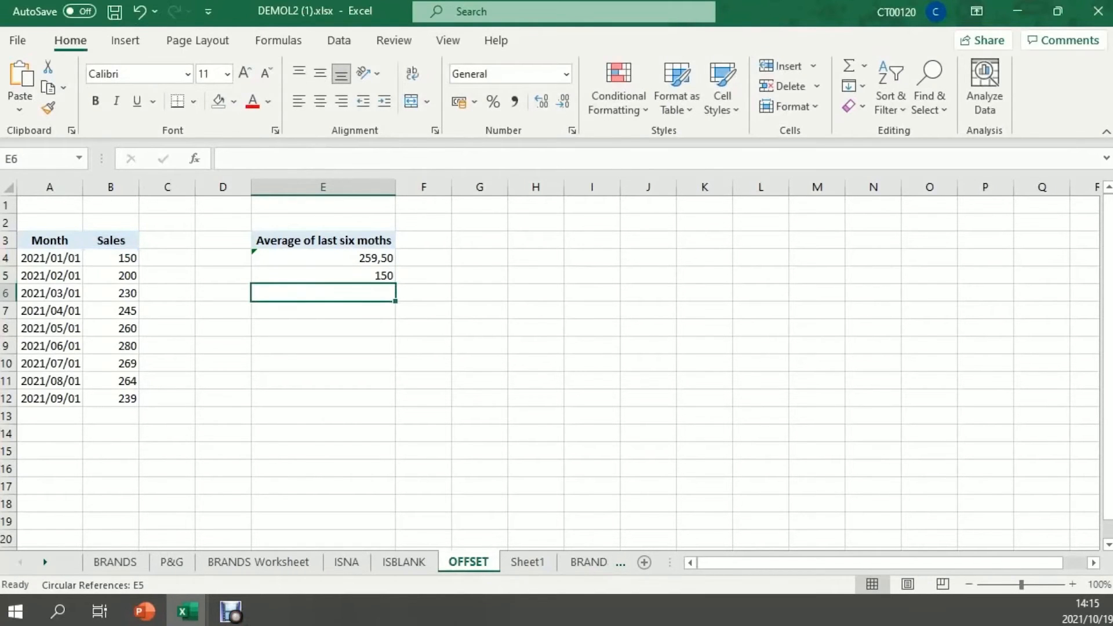
Change the height argument of the E5 OFFSET formula to 3 so it returns three sales rows
{"action": "left_click", "coordinate": [323, 275]}
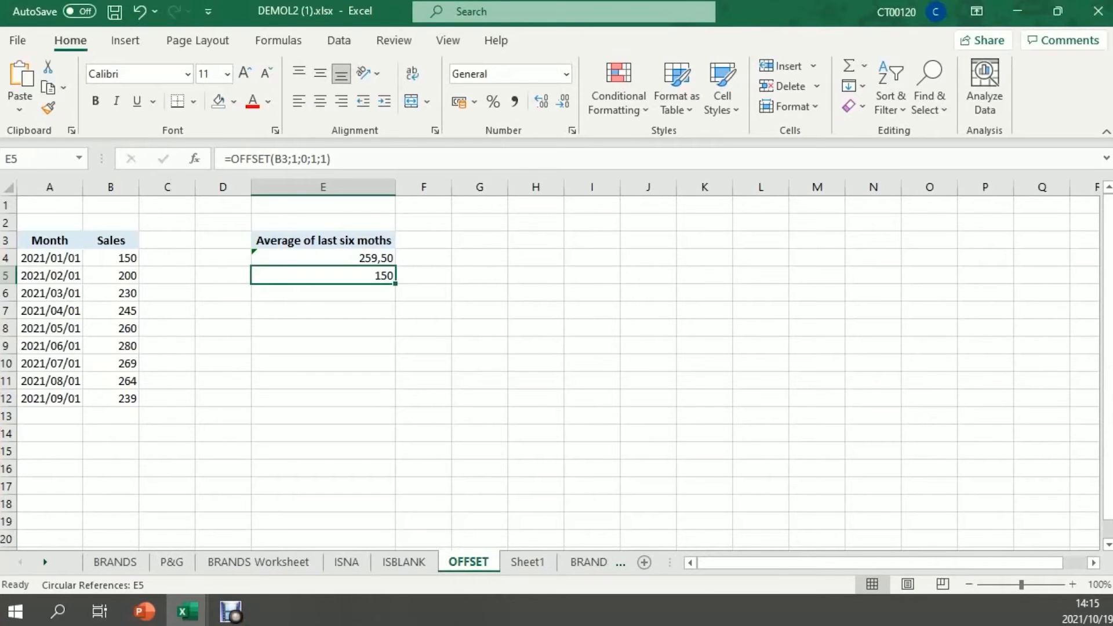
{"action": "left_click", "coordinate": [310, 158]}
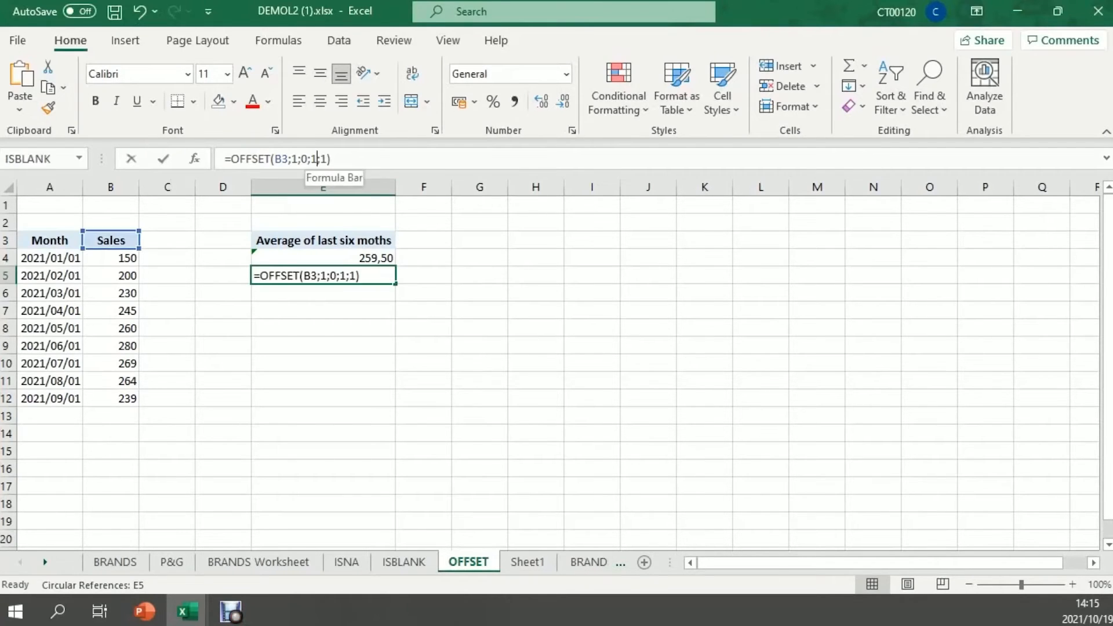
{"action": "key", "text": "BackSpace"}
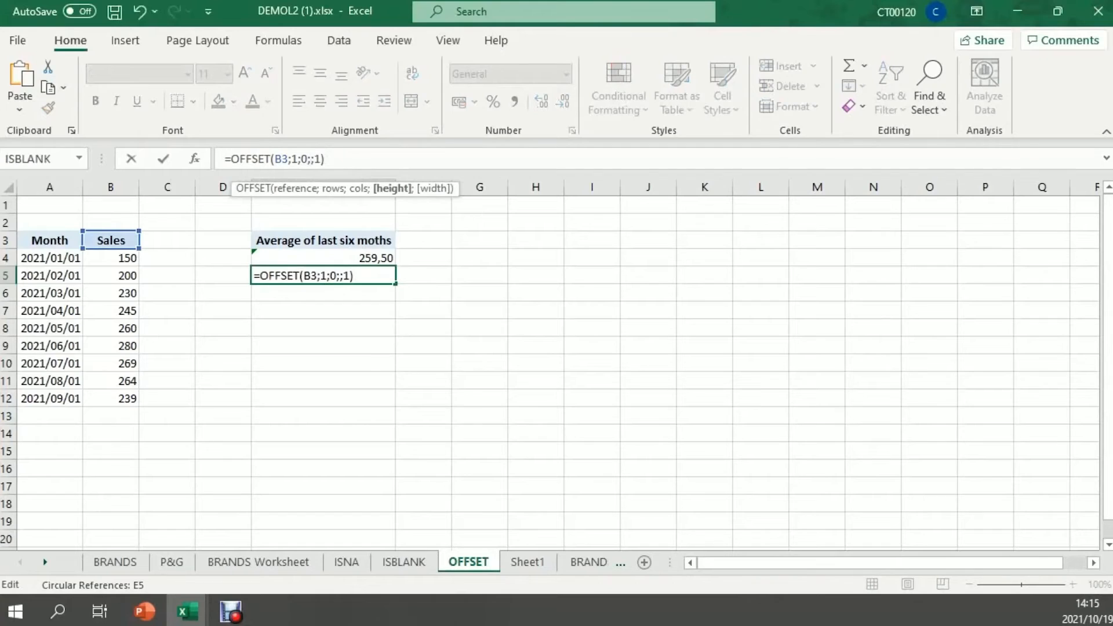
{"action": "type", "text": "3"}
{"action": "key", "text": "Return"}
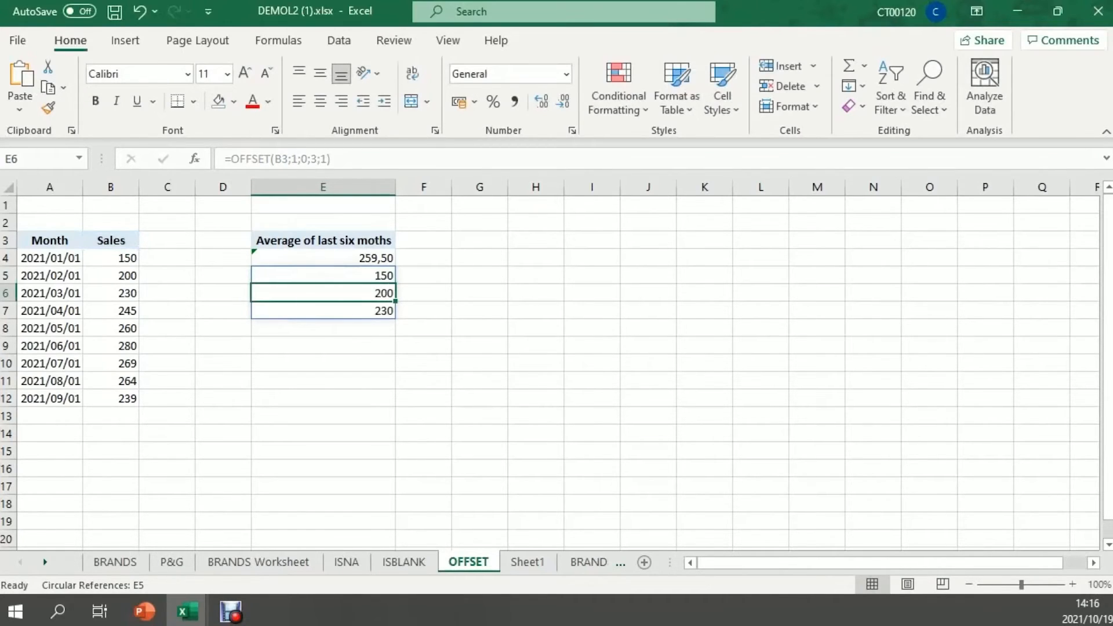
Compare the first three sales values in B4:B6 with the OFFSET output in E5:E7
{"action": "left_click", "coordinate": [110, 258]}
{"action": "left_click", "coordinate": [110, 275]}
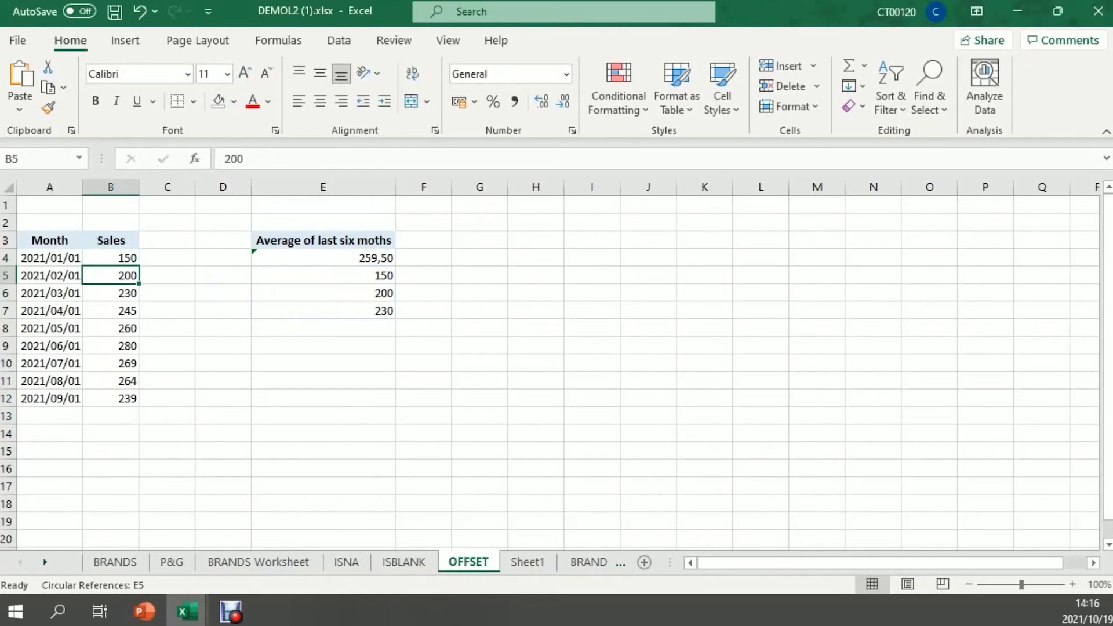
{"action": "left_click", "coordinate": [111, 293]}
{"action": "left_click_drag", "start_coordinate": [323, 276], "coordinate": [323, 310]}
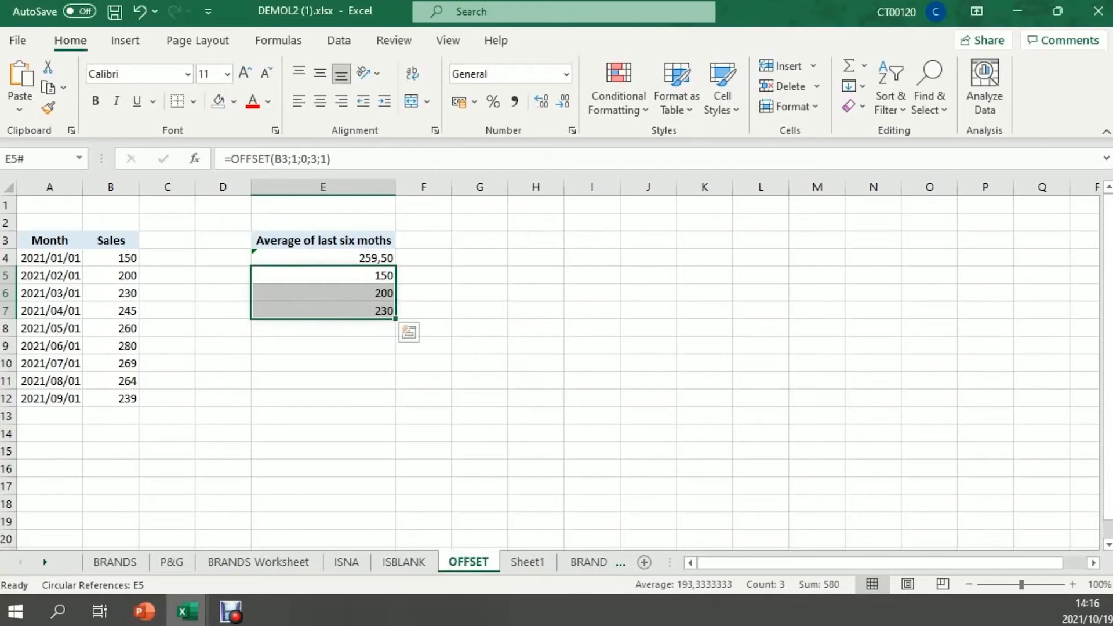
Wrap the OFFSET function in E5 in AVERAGE, giving =AVERAGE(OFFSET(B3;1;0;3;1))
{"action": "left_click", "coordinate": [323, 275]}
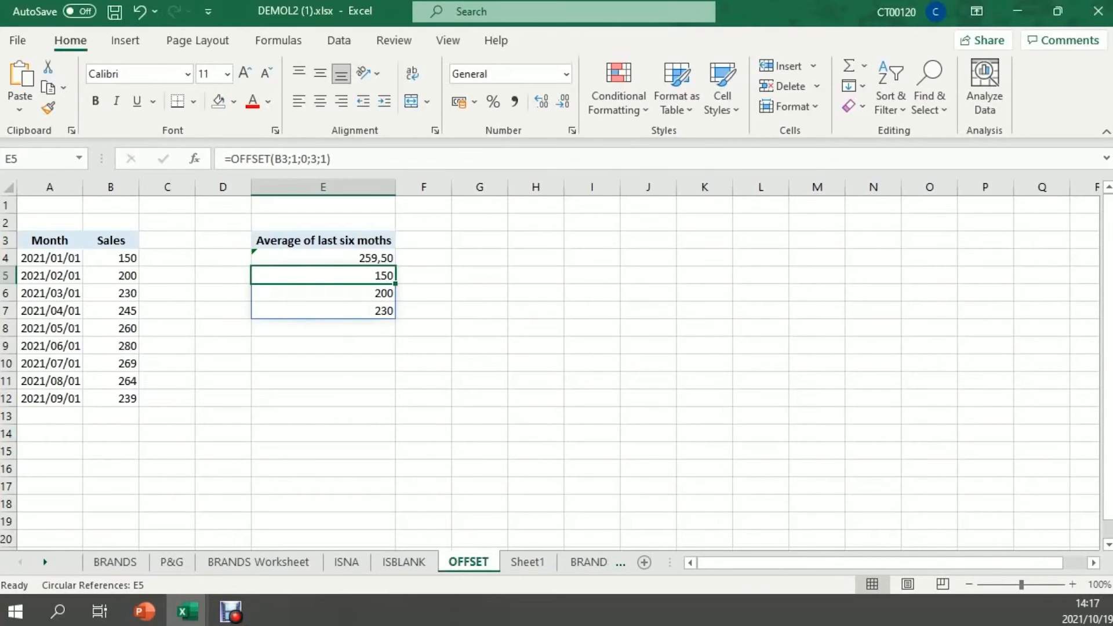
{"action": "left_click", "coordinate": [231, 158]}
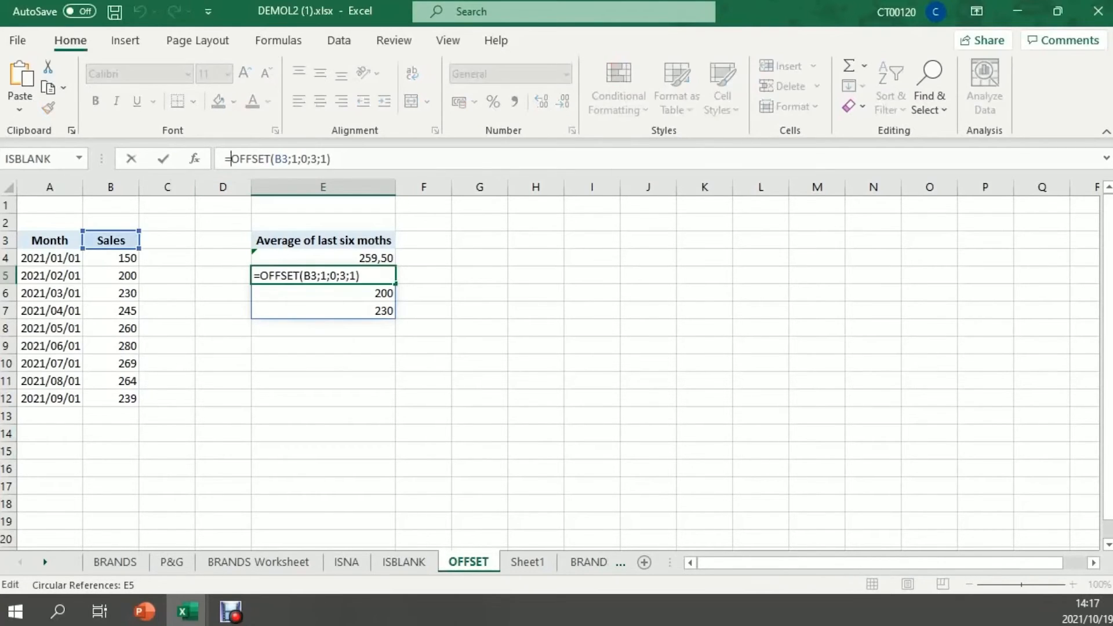
{"action": "type", "text": "AV"}
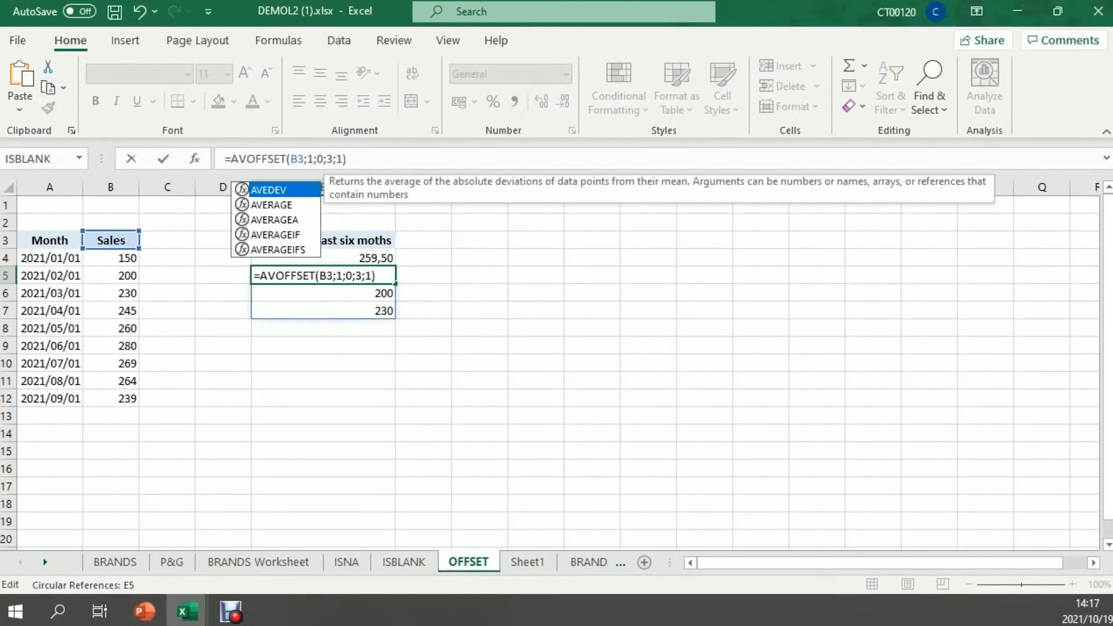
{"action": "key", "text": "Down"}
{"action": "key", "text": "Tab"}
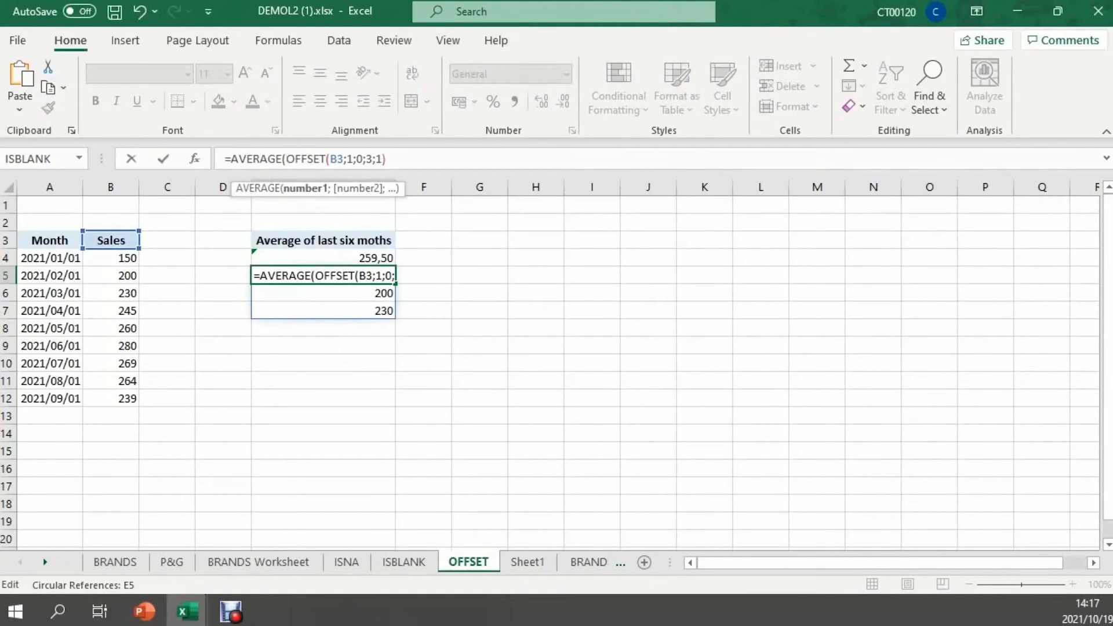
{"action": "left_click", "coordinate": [387, 159]}
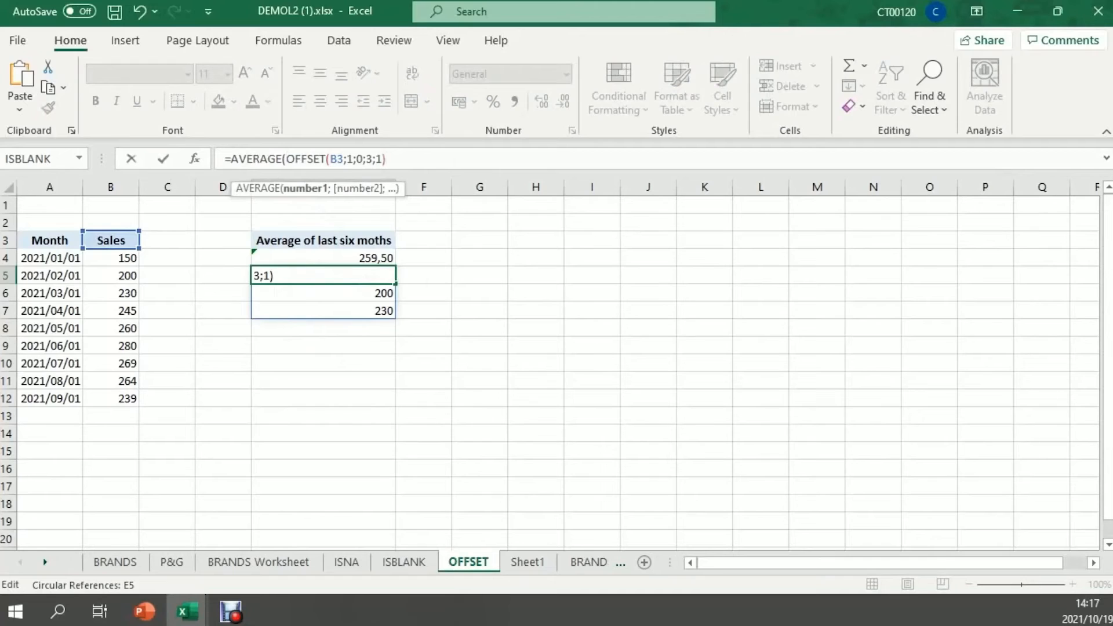
{"action": "type", "text": ")"}
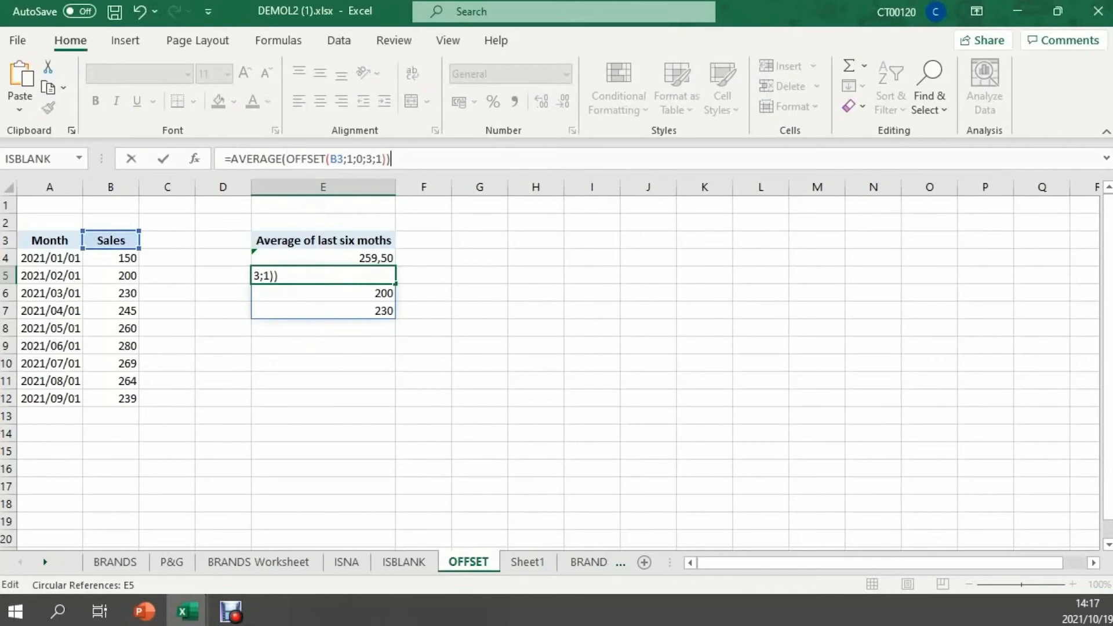
{"action": "key", "text": "Return"}
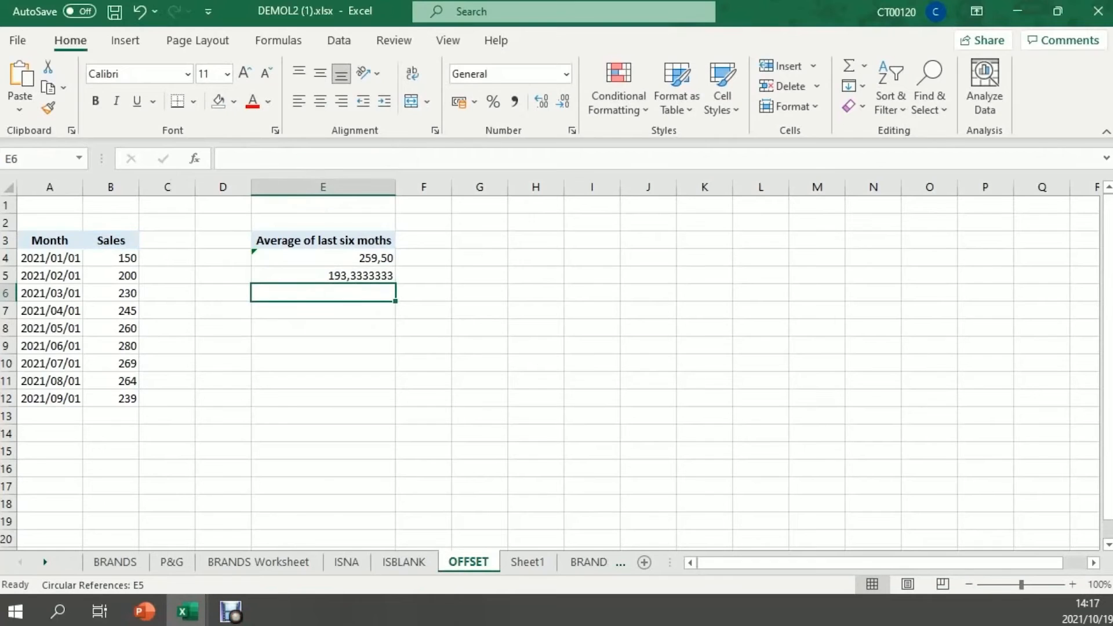
Average the first three months of sales, B4:B6, in E7 as a check on the OFFSET result
{"action": "left_click", "coordinate": [323, 310]}
{"action": "type", "text": "=AVE"}
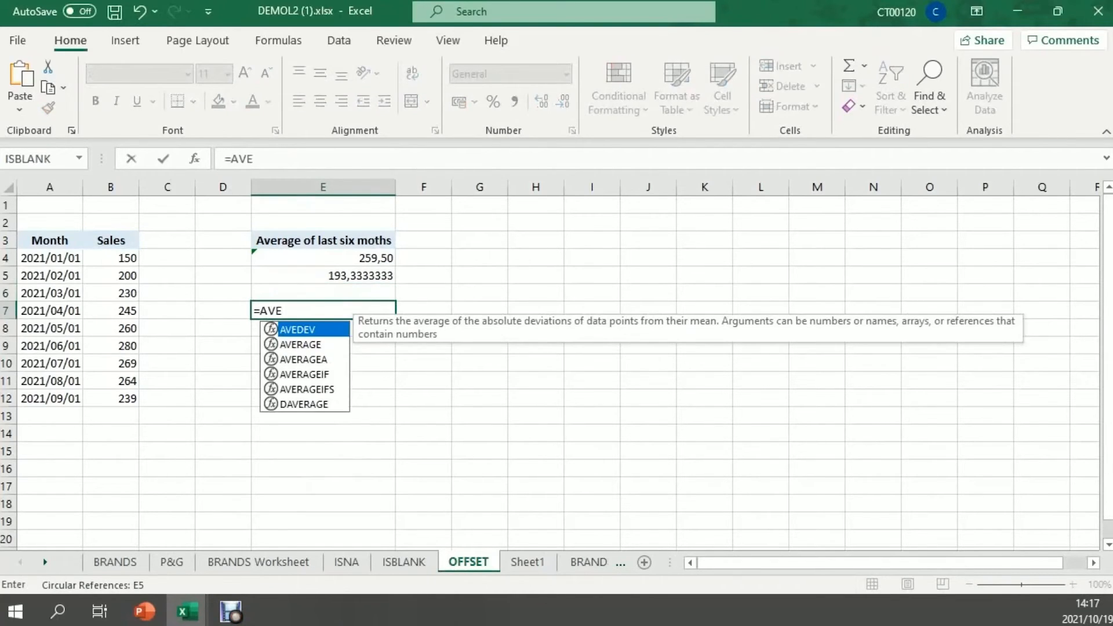
{"action": "key", "text": "Down"}
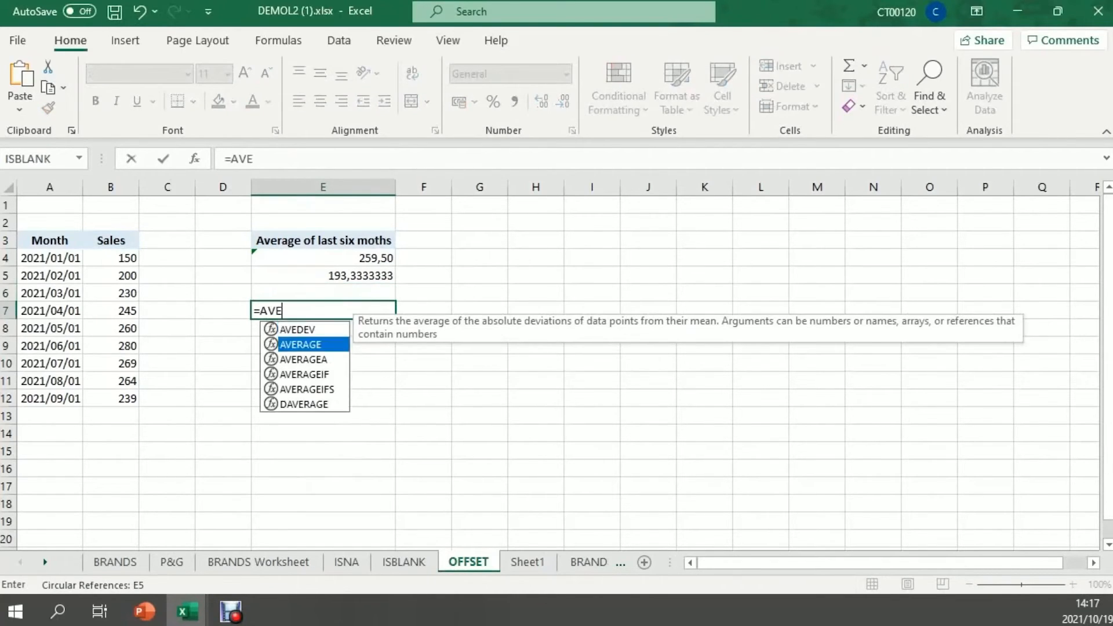
{"action": "key", "text": "Tab"}
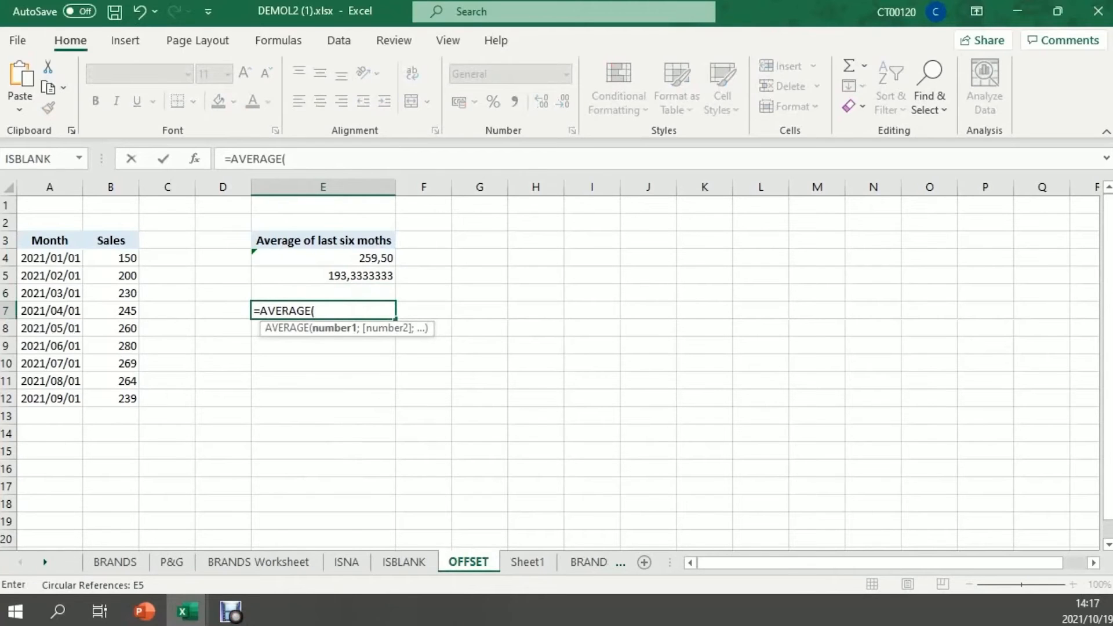
{"action": "left_click_drag", "start_coordinate": [116, 258], "coordinate": [130, 293]}
{"action": "key", "text": "Return"}
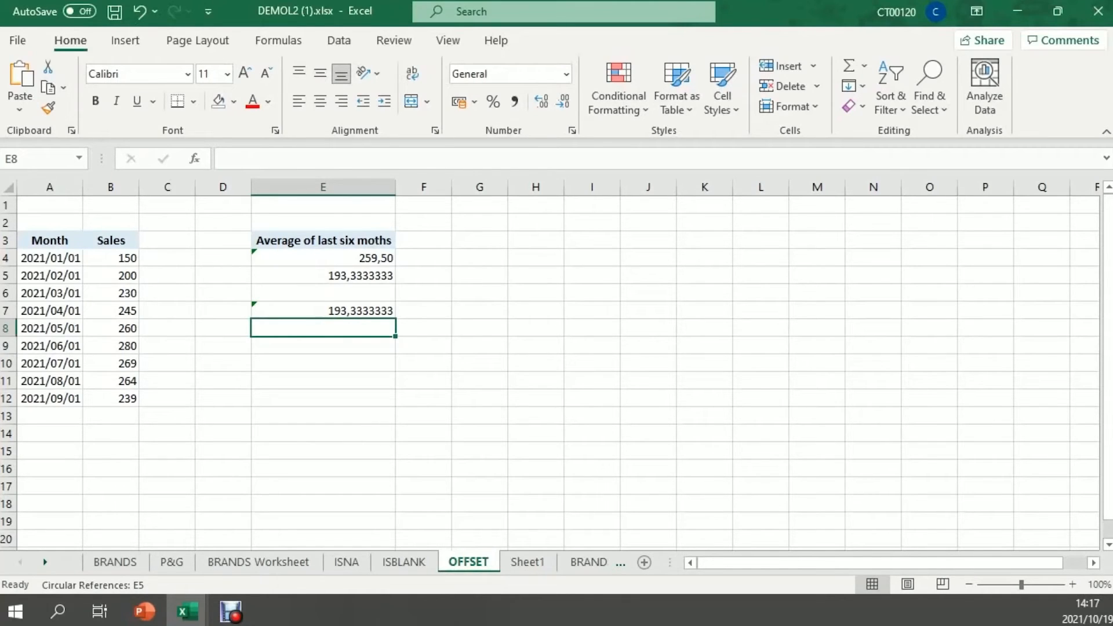
Clear the contents of the trial formulas in E4:E7
{"action": "left_click_drag", "start_coordinate": [110, 257], "coordinate": [110, 521]}
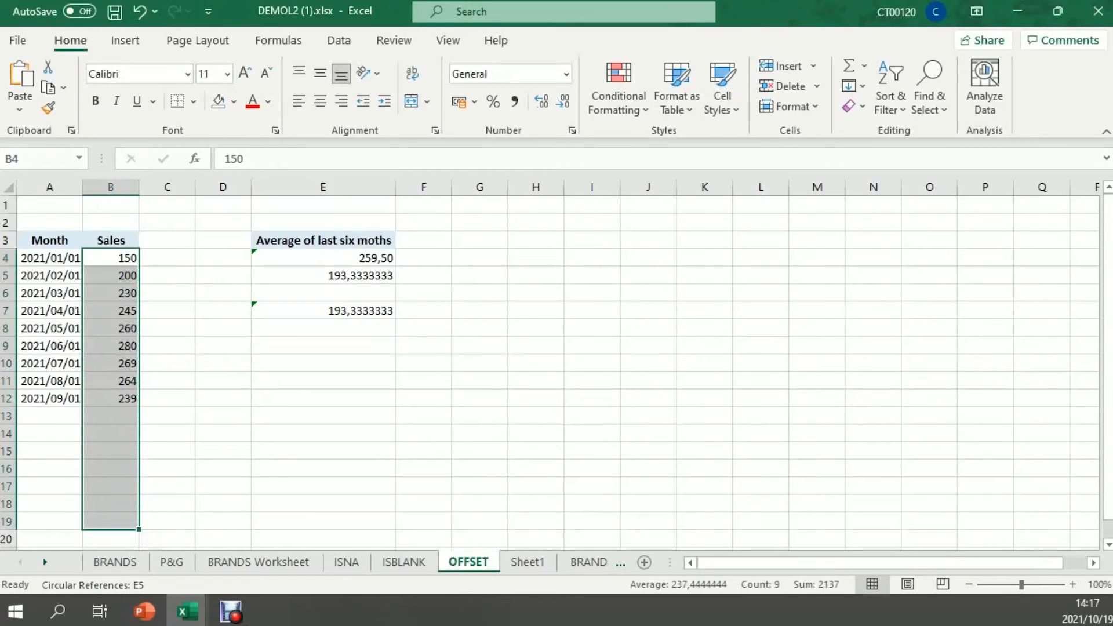
{"action": "left_click_drag", "start_coordinate": [323, 258], "coordinate": [322, 311]}
{"action": "right_click", "coordinate": [297, 311]}
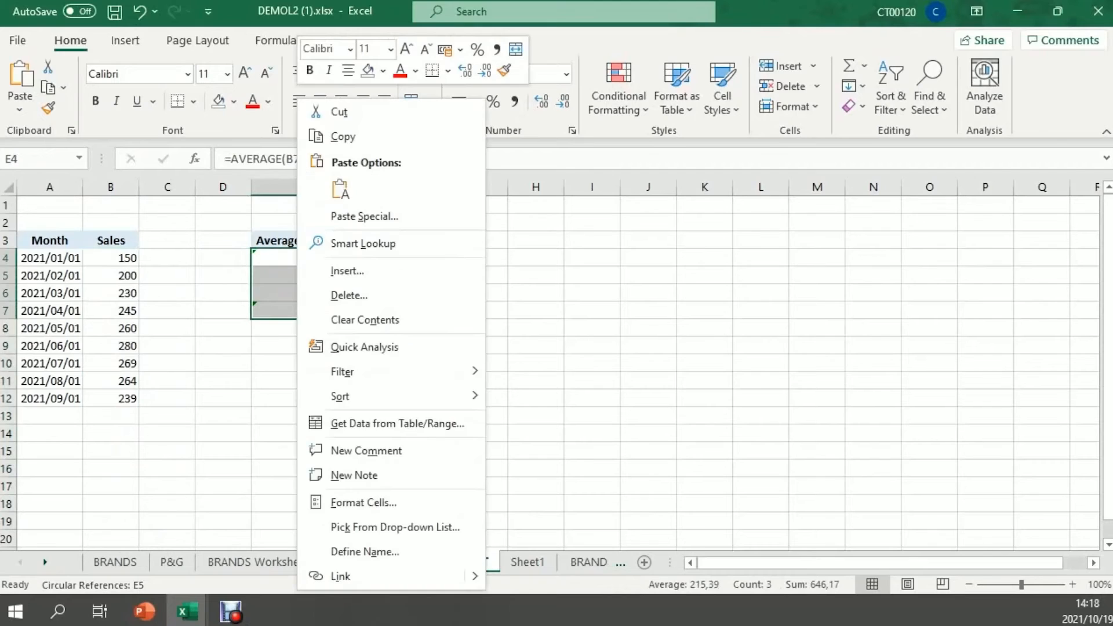
{"action": "left_click", "coordinate": [365, 320]}
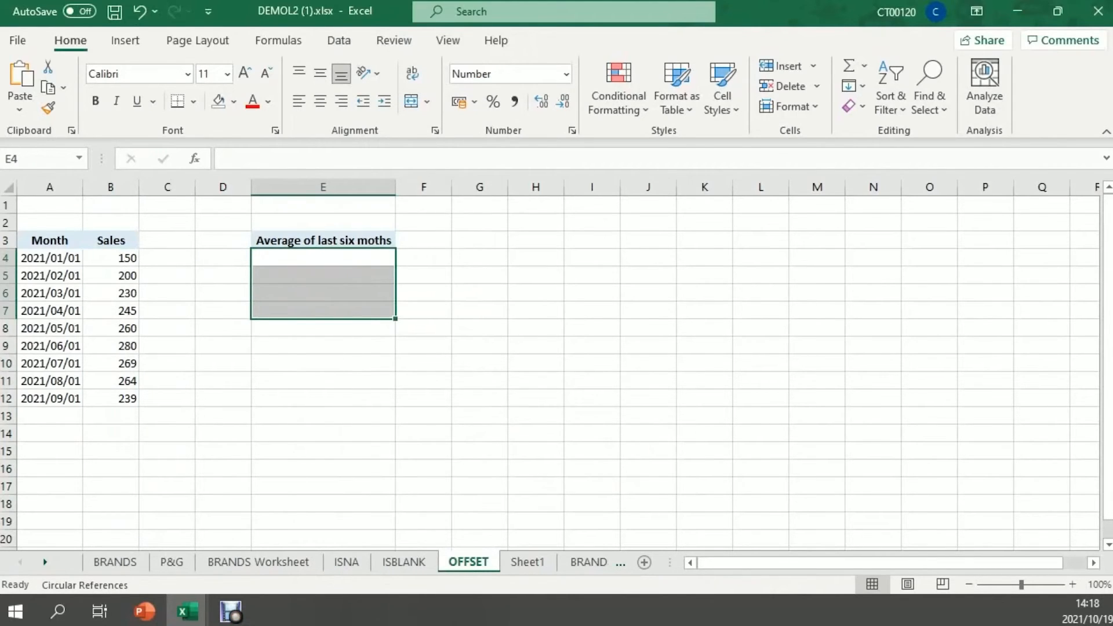
Start a formula in E4 with OFFSET nested inside AVERAGE, using the Sales header B3 as the reference
{"action": "left_click", "coordinate": [323, 258]}
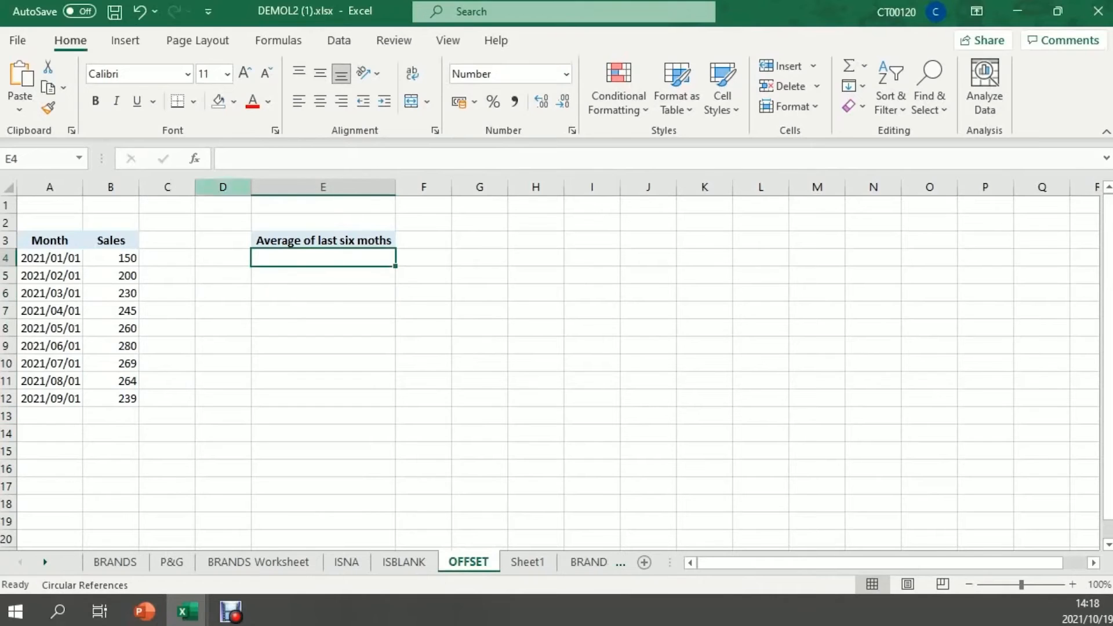
{"action": "left_click", "coordinate": [228, 159]}
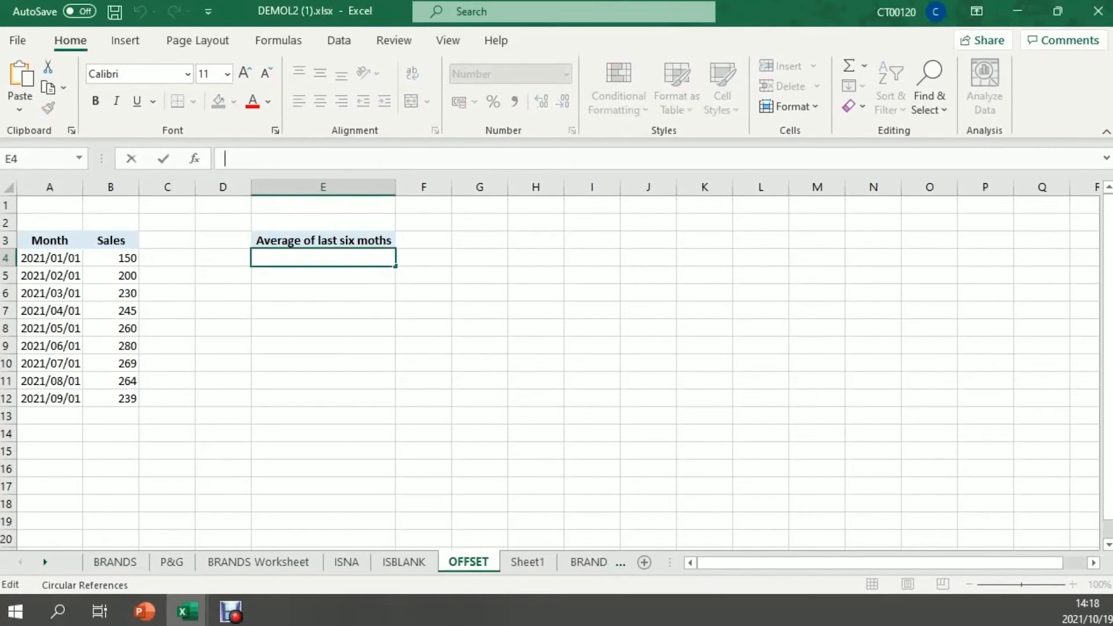
{"action": "type", "text": "=AV"}
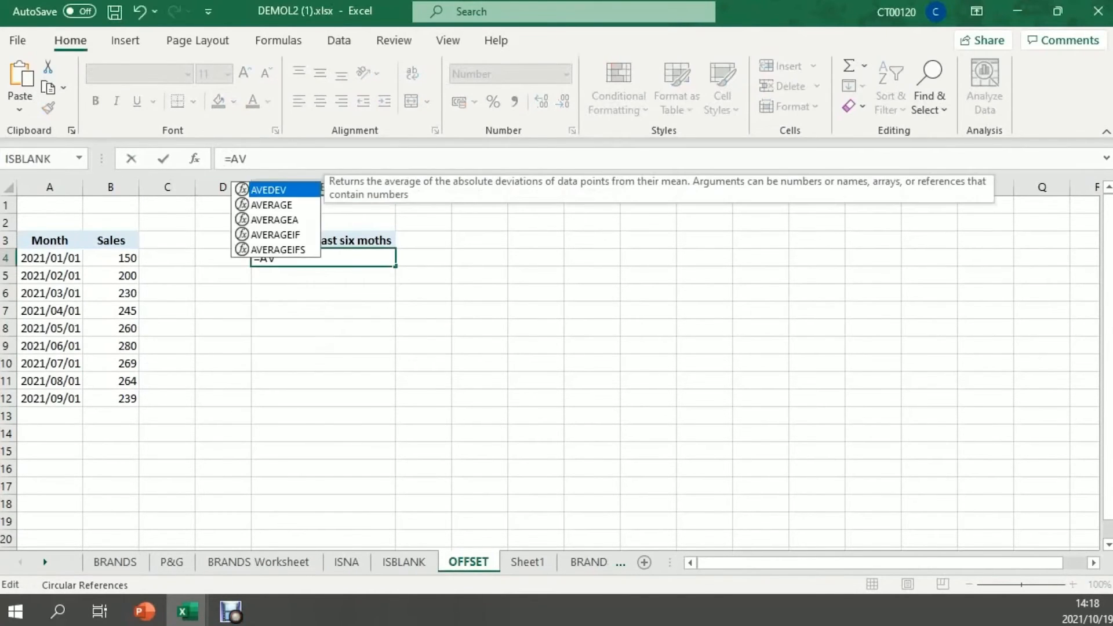
{"action": "key", "text": "Down"}
{"action": "key", "text": "Tab"}
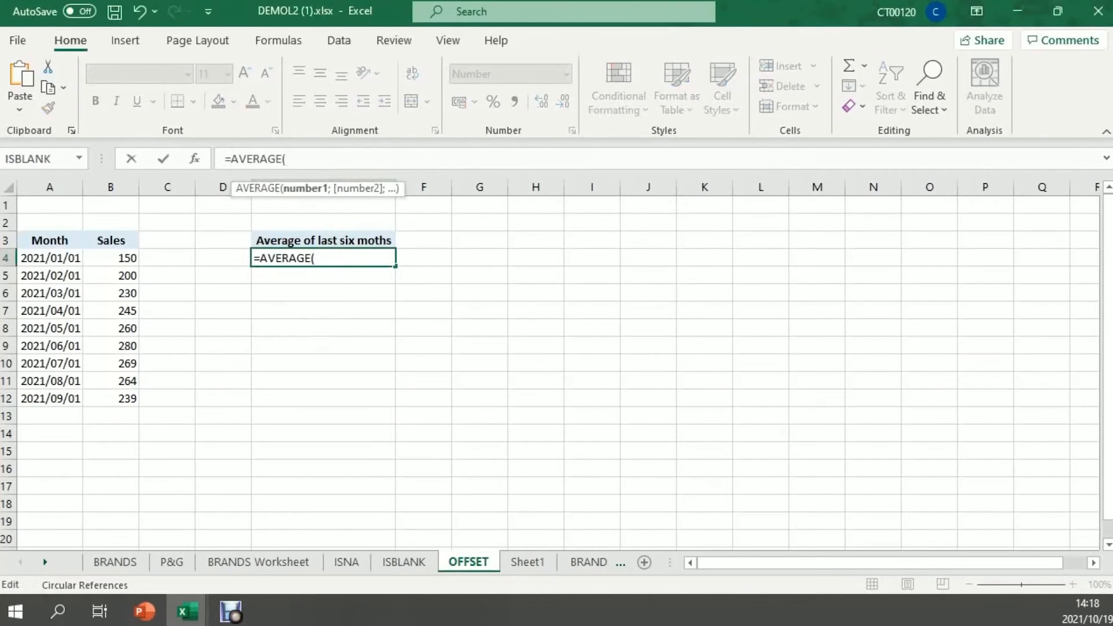
{"action": "type", "text": "OFF"}
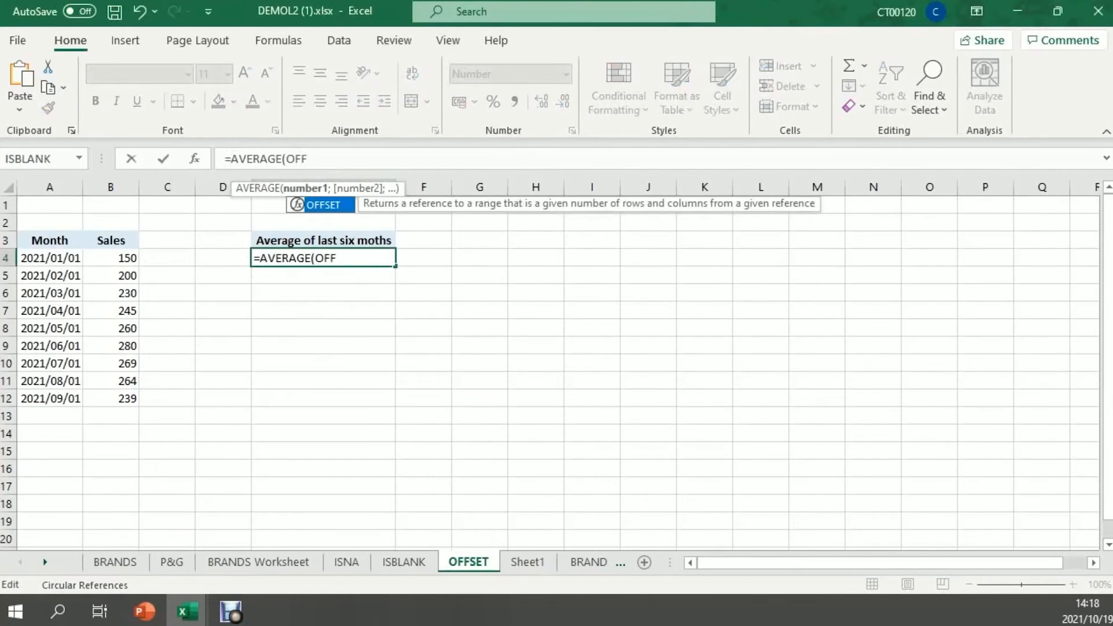
{"action": "key", "text": "Tab"}
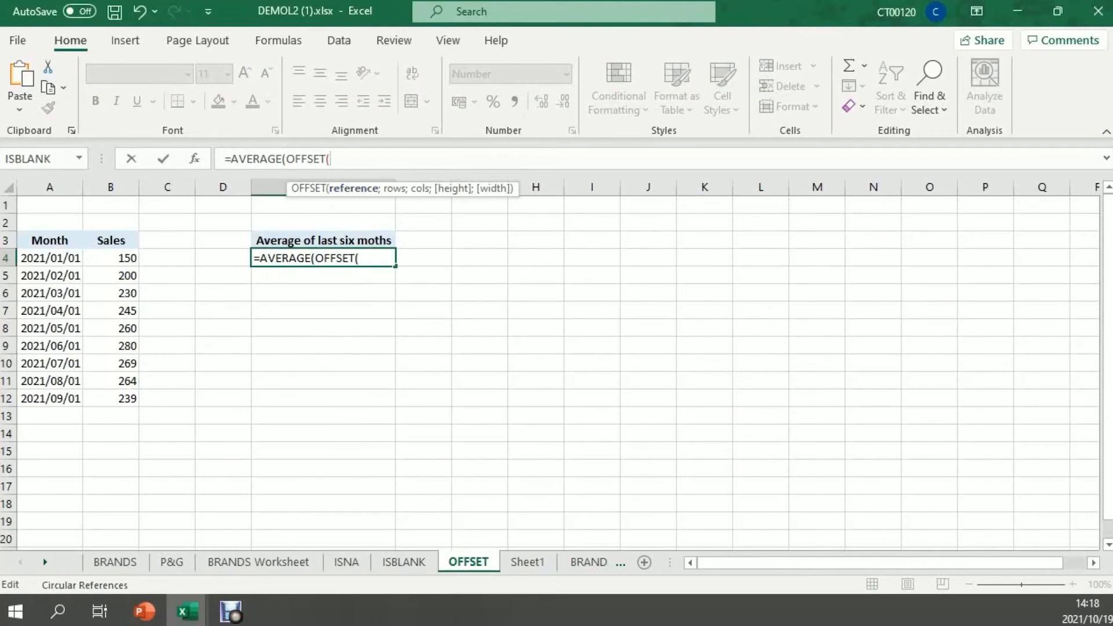
{"action": "left_click", "coordinate": [111, 240]}
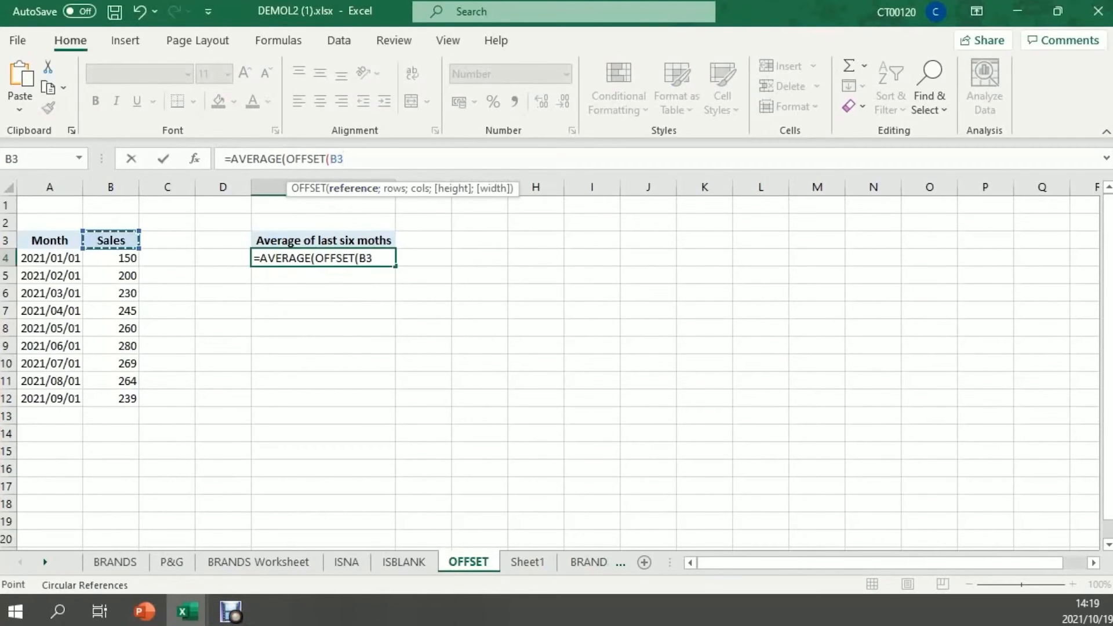
Add COUNTA(B4:B20) as the OFFSET rows argument in the E4 formula
{"action": "type", "text": ";"}
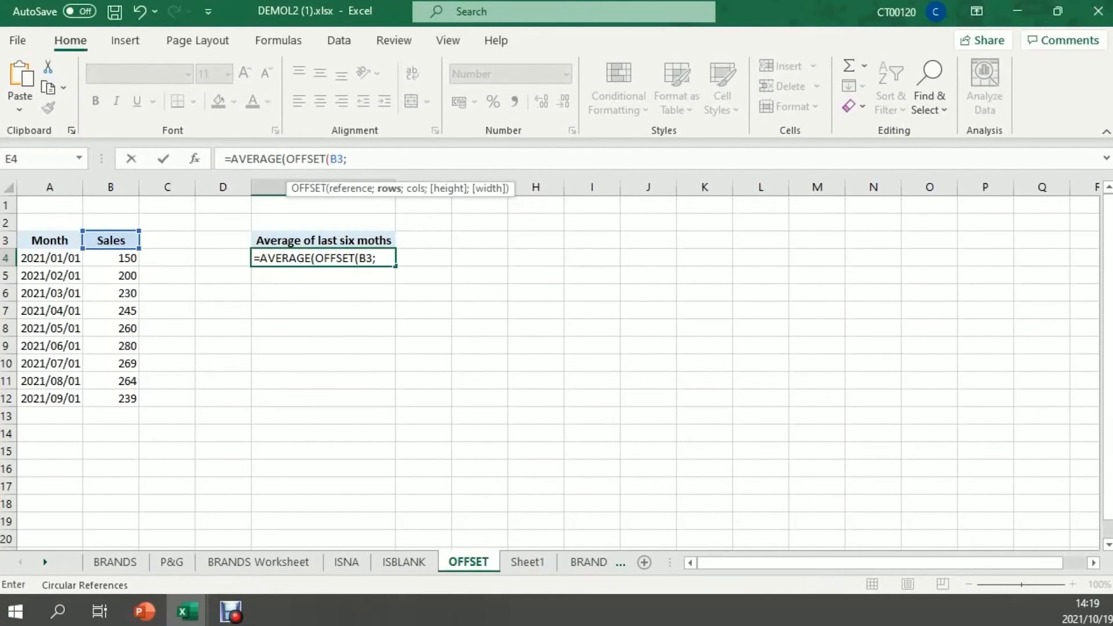
{"action": "type", "text": "COUN"}
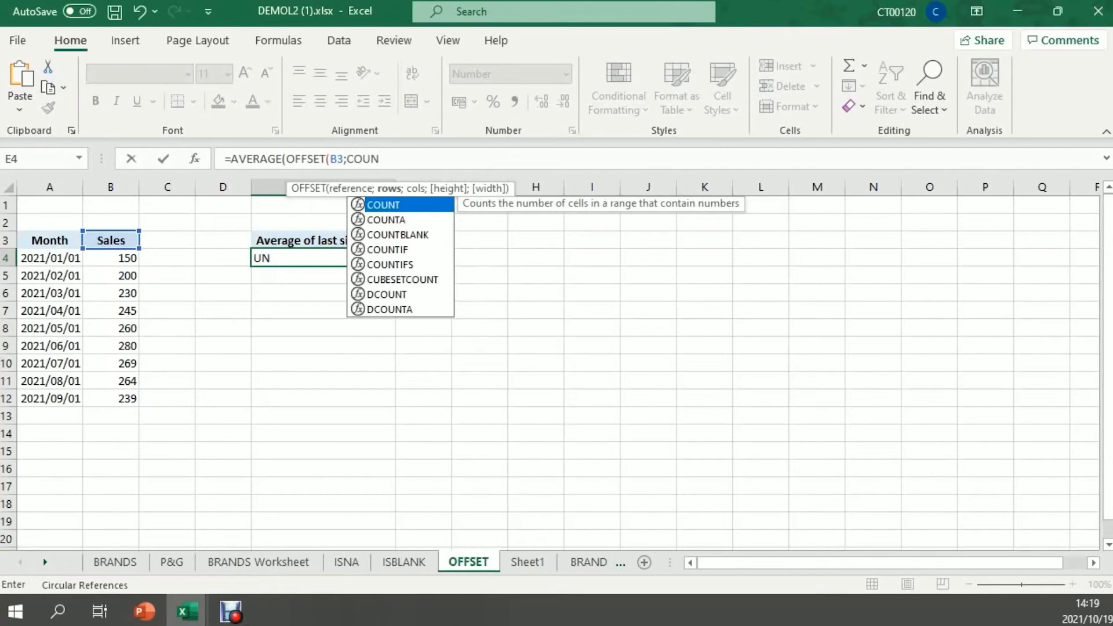
{"action": "type", "text": "TA"}
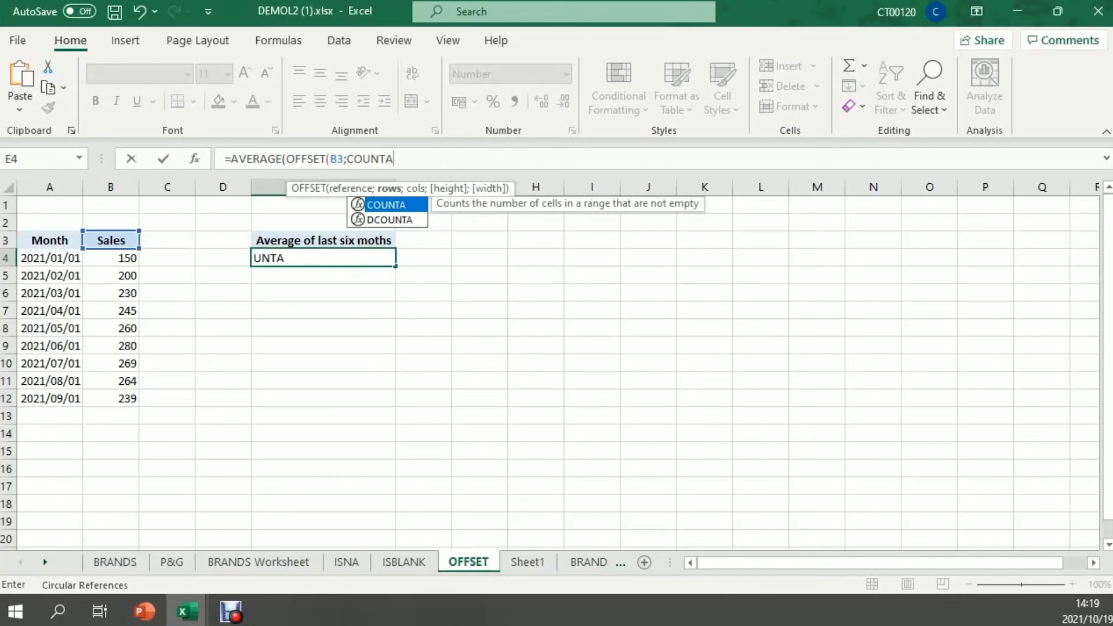
{"action": "type", "text": "("}
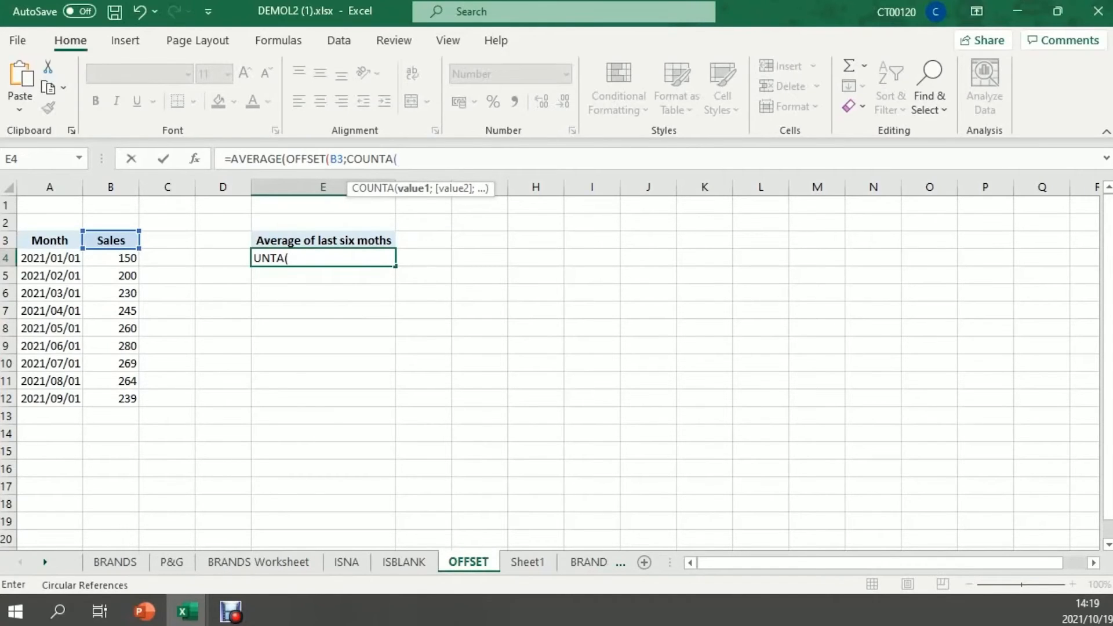
{"action": "left_click_drag", "start_coordinate": [116, 258], "coordinate": [122, 538]}
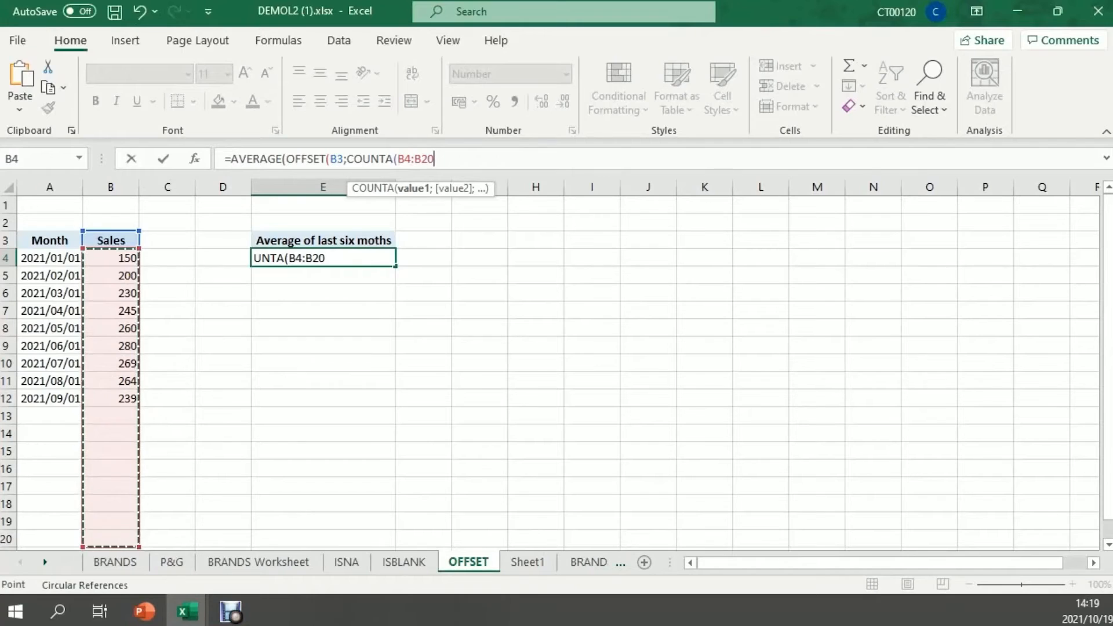
{"action": "type", "text": ")"}
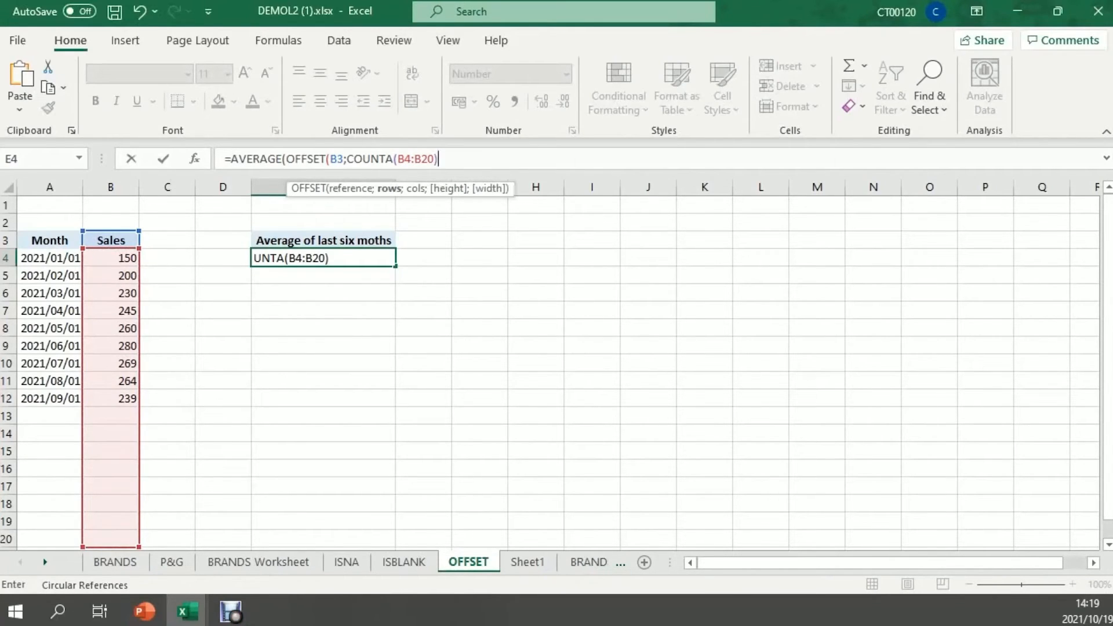
Complete the E4 formula with the arguments -6 and 1, giving =AVERAGE(OFFSET(B3;COUNTA(B4:B20);-6;1))
{"action": "type", "text": ";"}
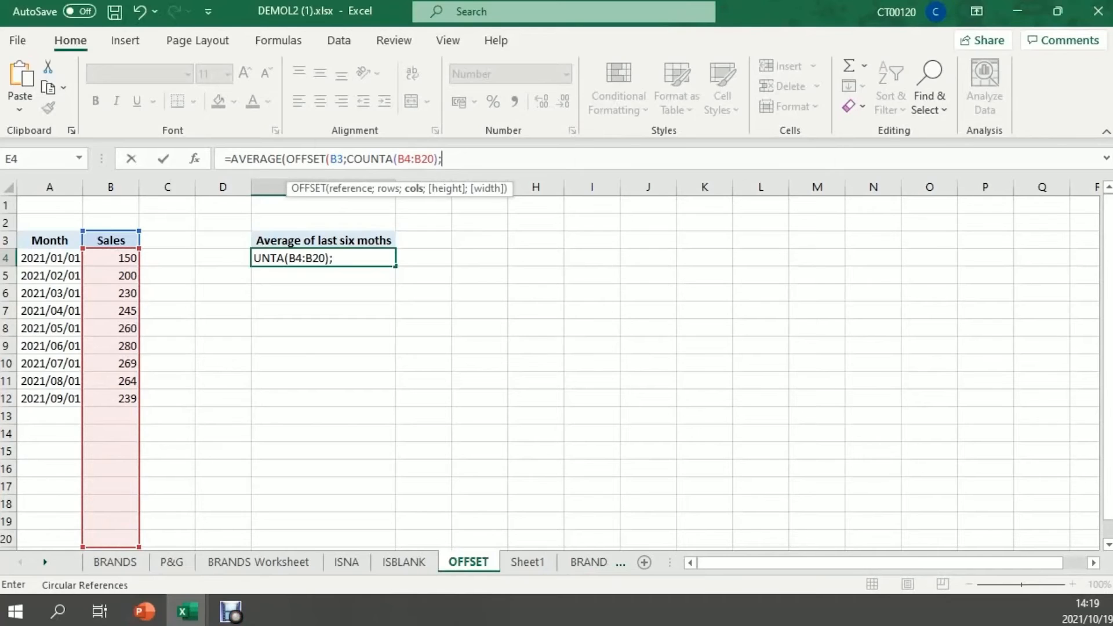
{"action": "type", "text": "-6;"}
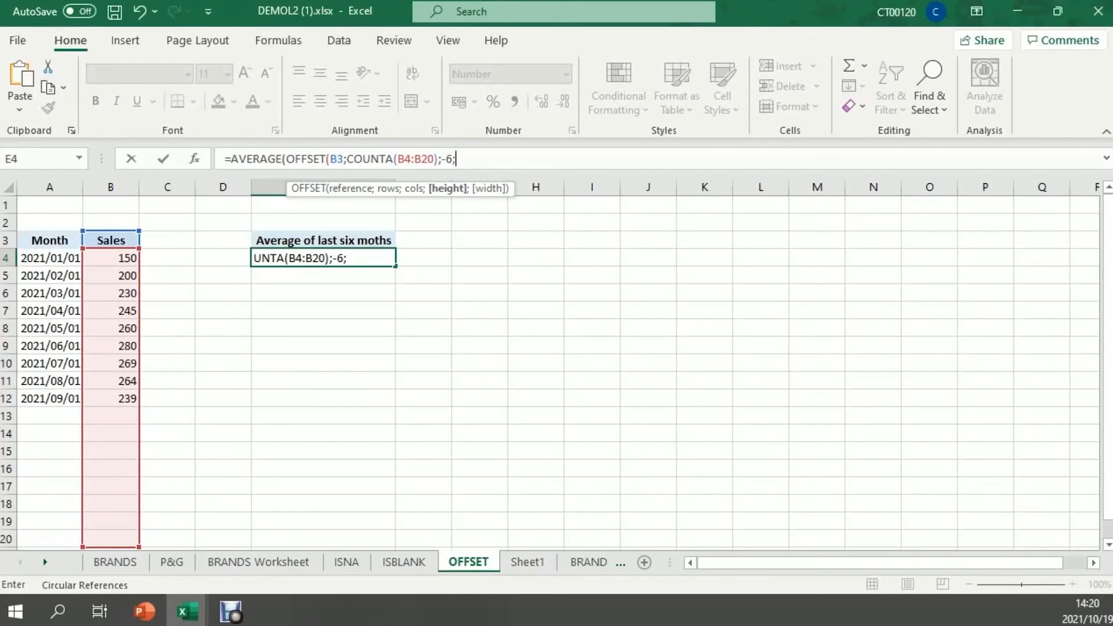
{"action": "type", "text": "1))"}
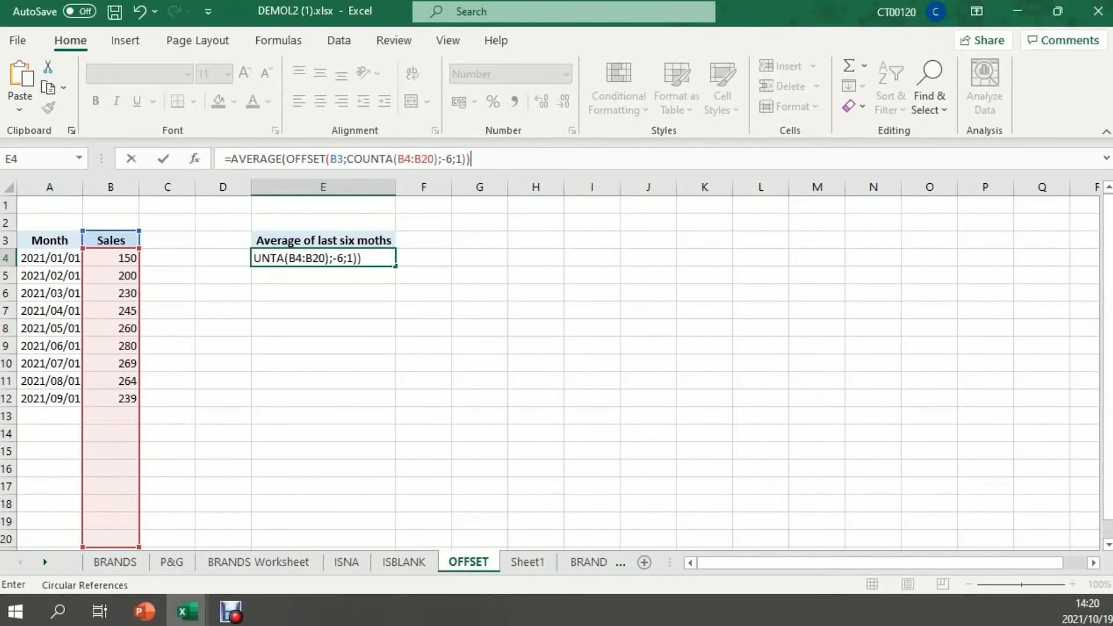
{"action": "key", "text": "Return"}
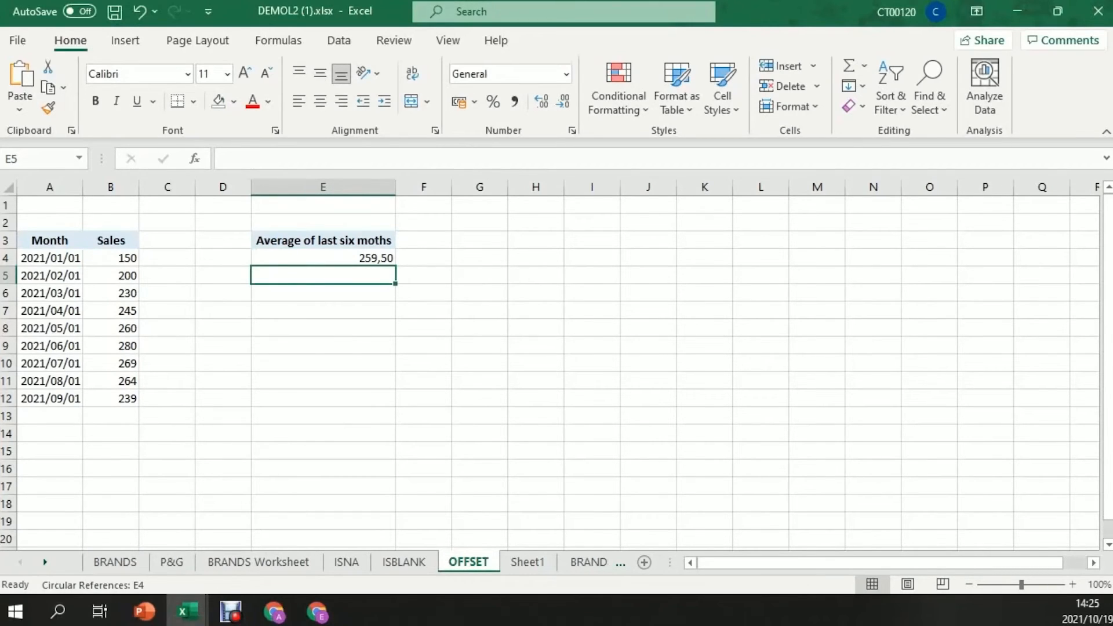
Average the last six months of sales, B7:B12, in E5 as a check on the E4 formula
{"action": "left_click_drag", "start_coordinate": [116, 398], "coordinate": [116, 363]}
{"action": "left_click", "coordinate": [323, 275]}
{"action": "type", "text": "="}
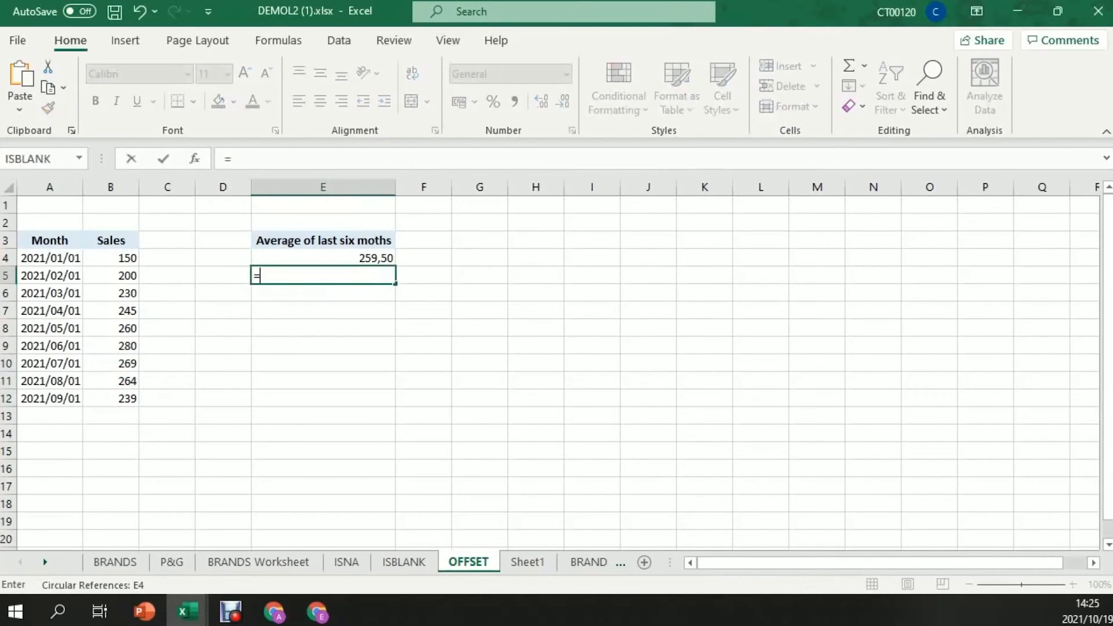
{"action": "type", "text": "AV"}
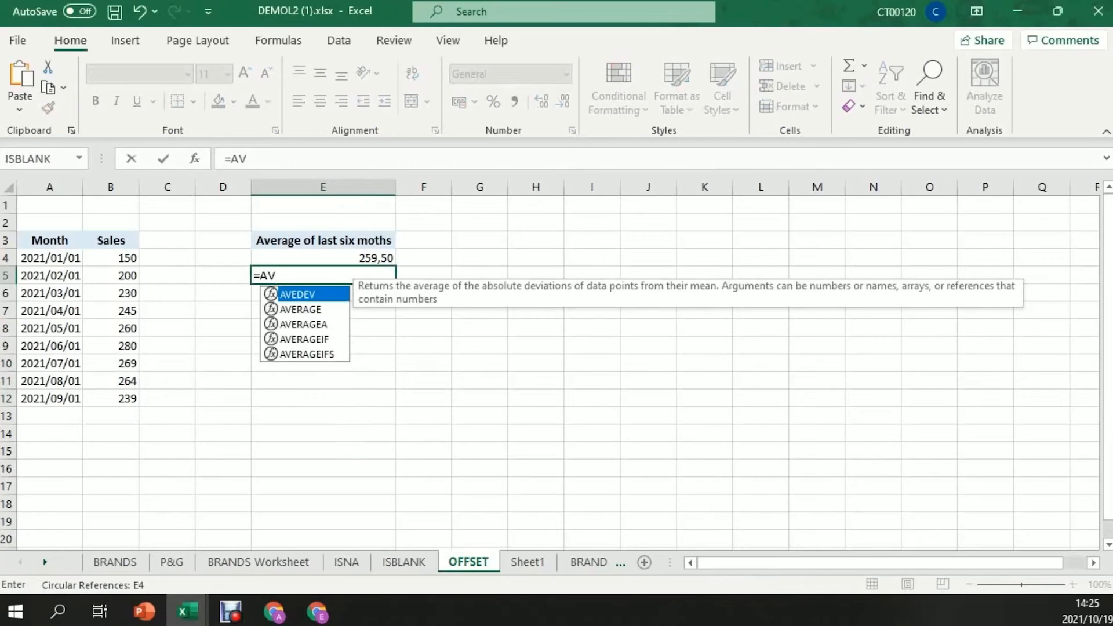
{"action": "key", "text": "Down"}
{"action": "key", "text": "Tab"}
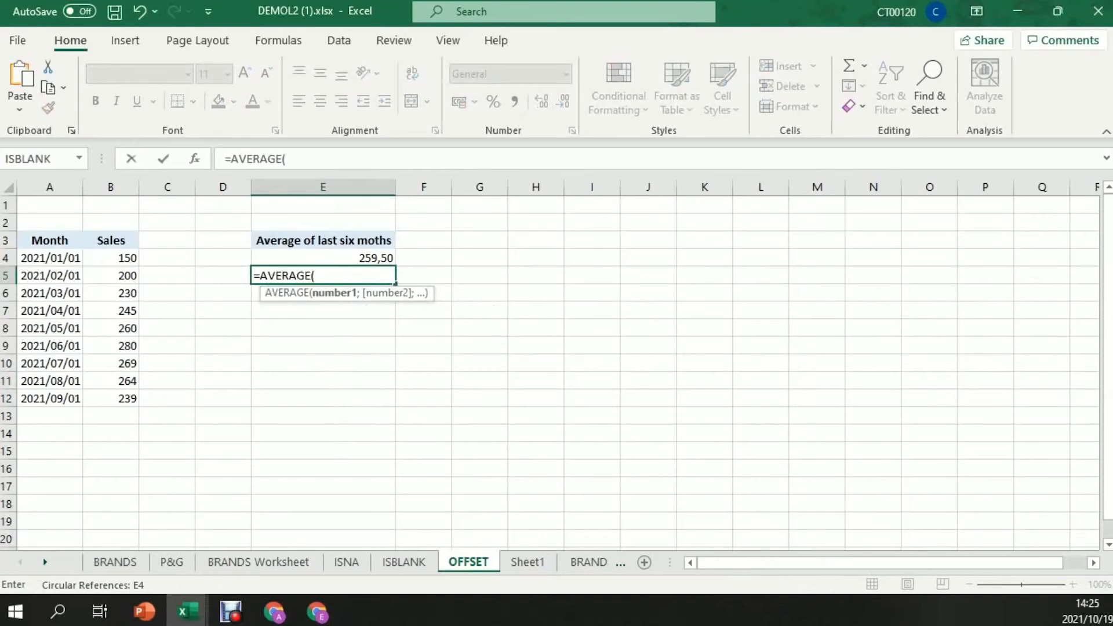
{"action": "left_click_drag", "start_coordinate": [116, 311], "coordinate": [125, 398]}
{"action": "key", "text": "Return"}
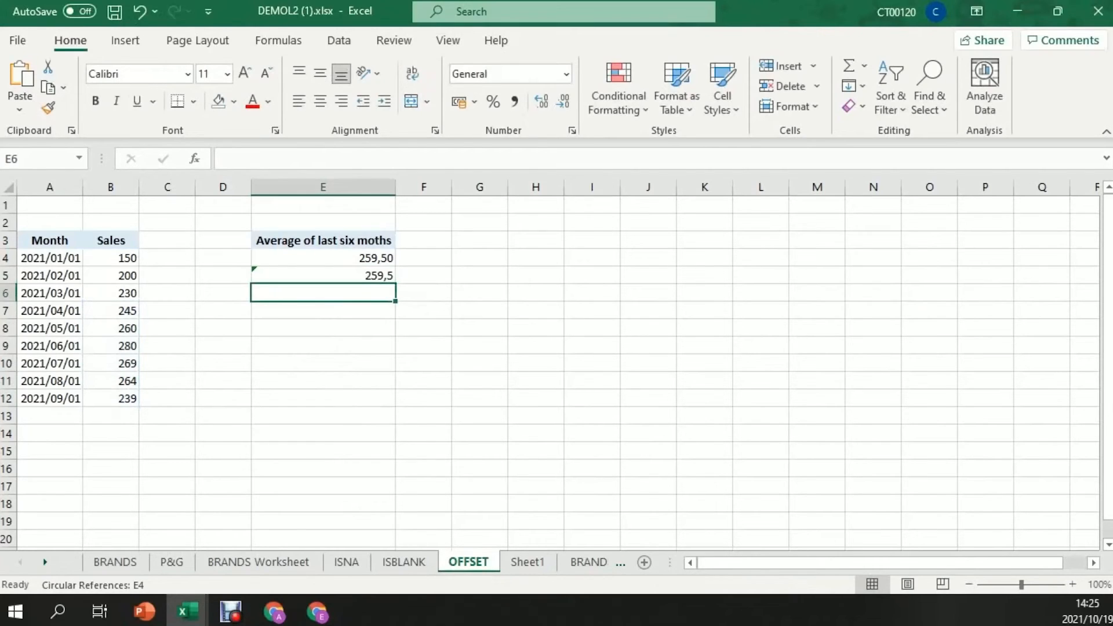
Add the sales values 109, 890 and 978 in B13:B15 to test the dynamic average
{"action": "left_click", "coordinate": [110, 416]}
{"action": "type", "text": "109"}
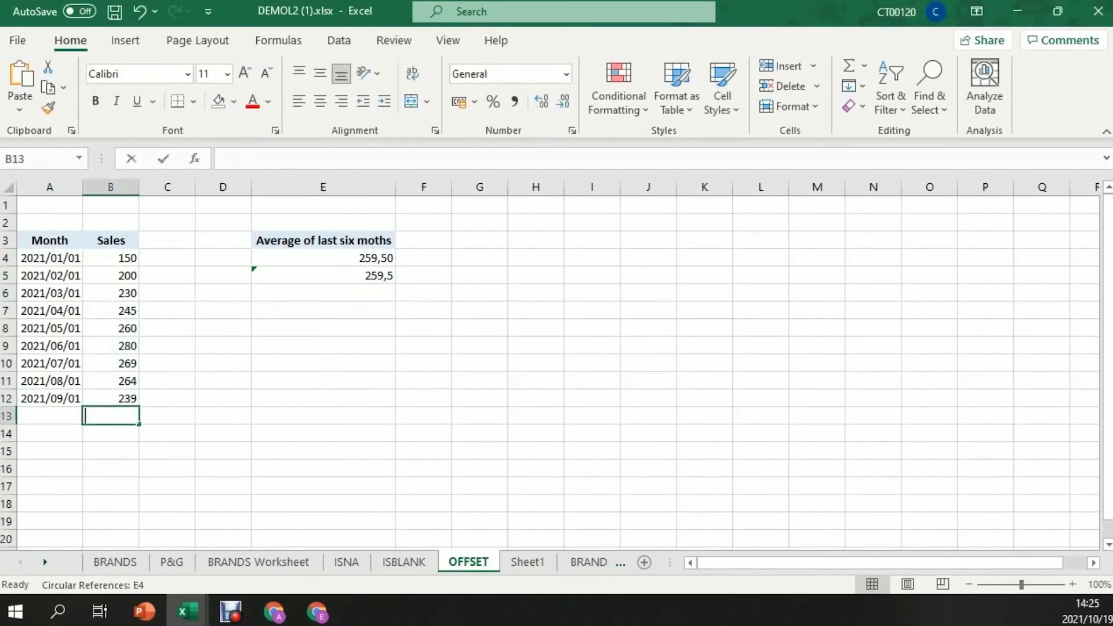
{"action": "key", "text": "Return"}
{"action": "type", "text": "890"}
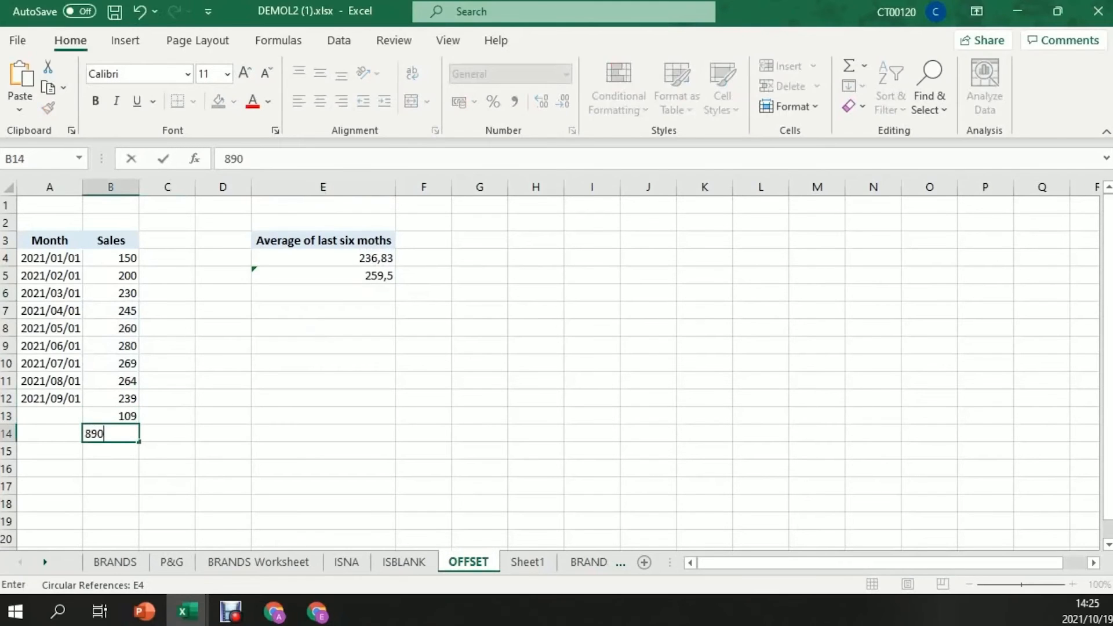
{"action": "key", "text": "Return"}
{"action": "type", "text": "978"}
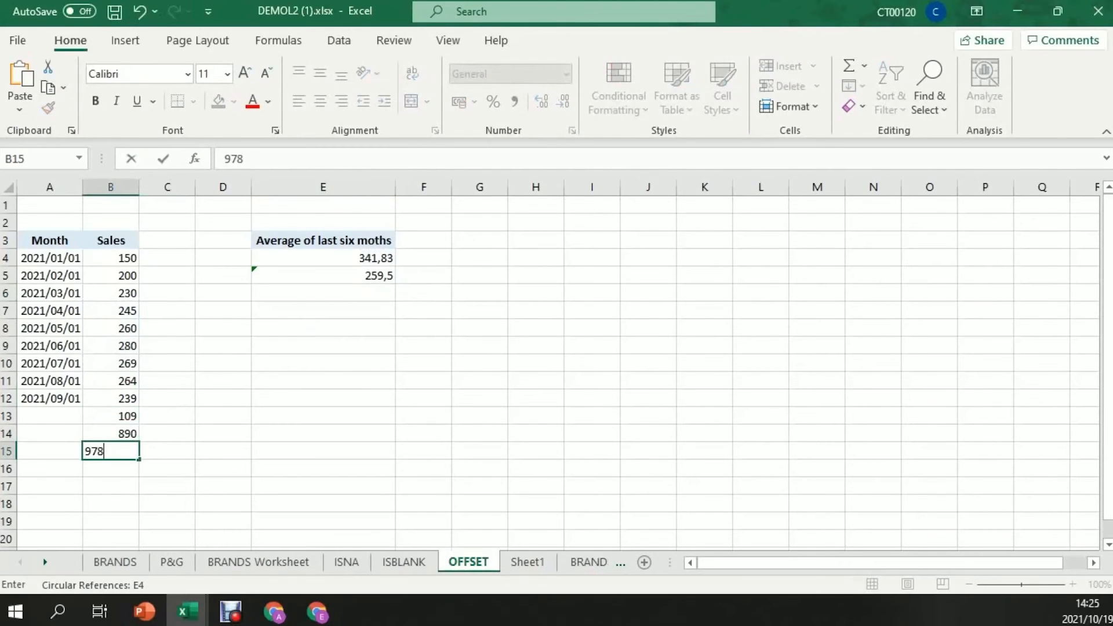
{"action": "key", "text": "Return"}
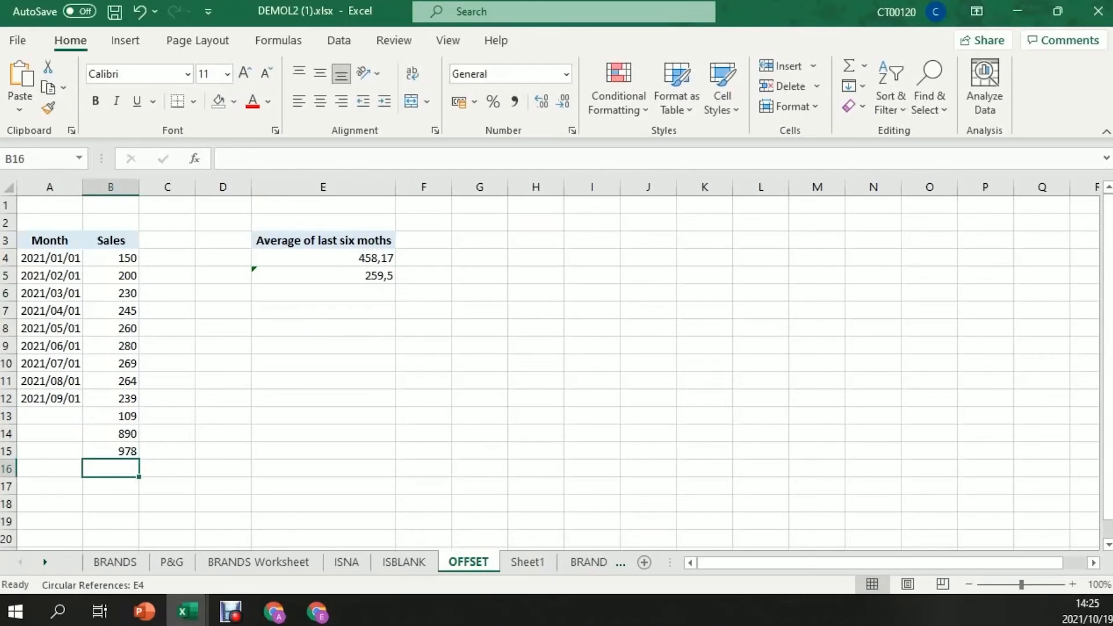